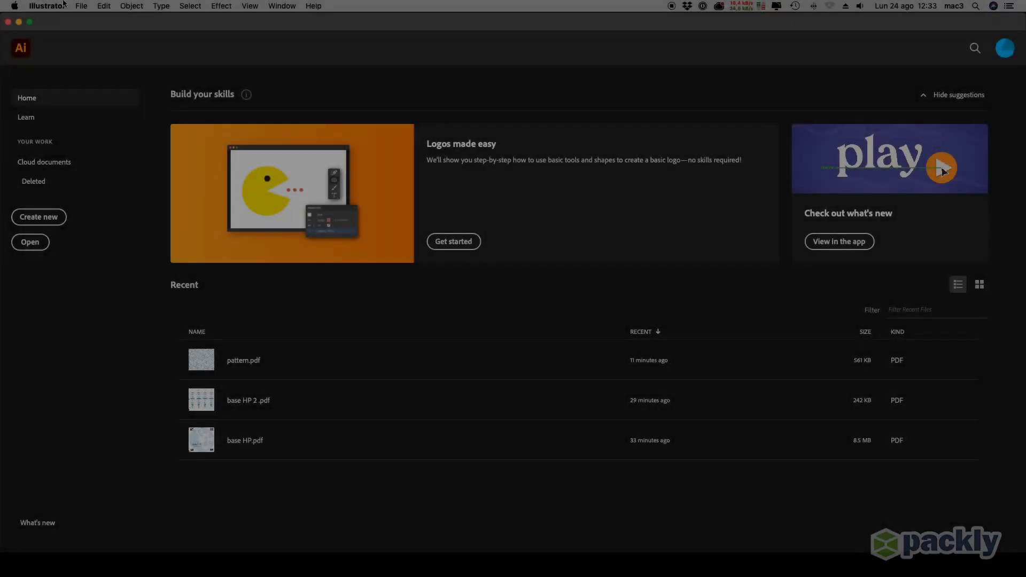
- Open page 1 of the file "Packly dieline 43x43x45.pdf" for editing
{"action": "left_click", "coordinate": [97, 41]}
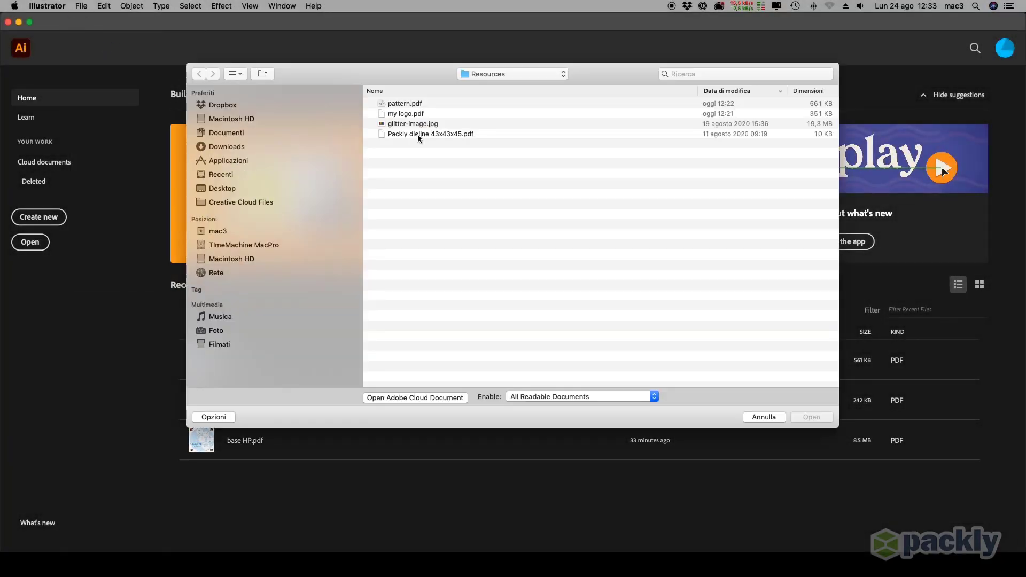
{"action": "left_click", "coordinate": [420, 134]}
{"action": "left_click", "coordinate": [830, 421]}
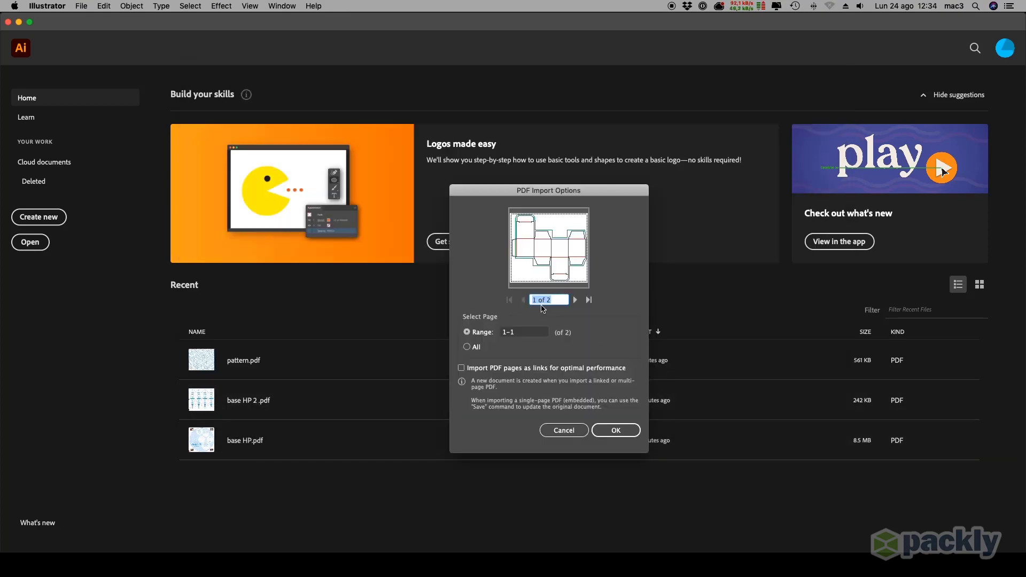
{"action": "left_click", "coordinate": [615, 430]}
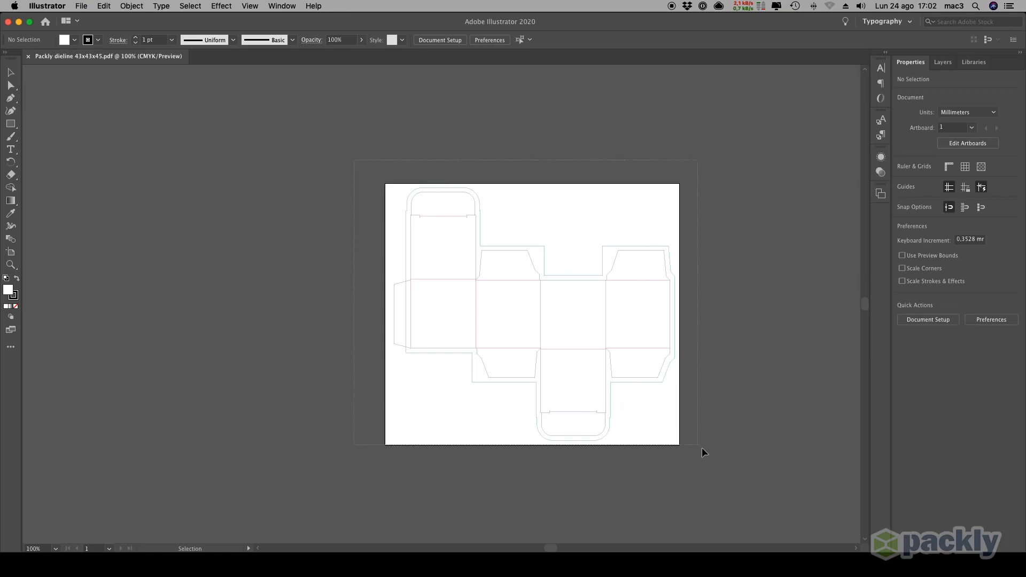
- Set the stroke weight of all the dieline paths to 1 pt
{"action": "left_click_drag", "start_coordinate": [720, 470], "coordinate": [720, 469]}
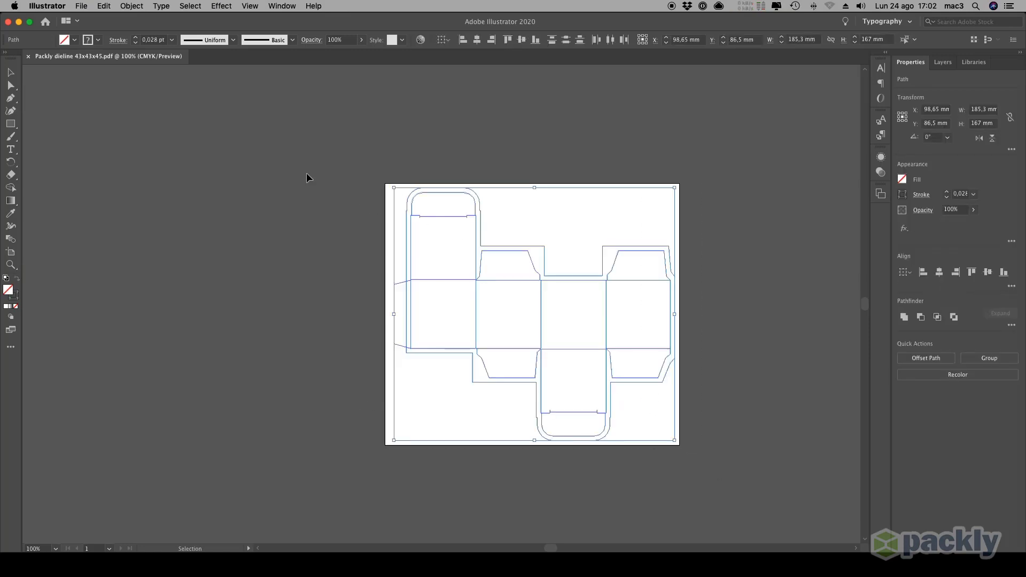
{"action": "left_click", "coordinate": [135, 38]}
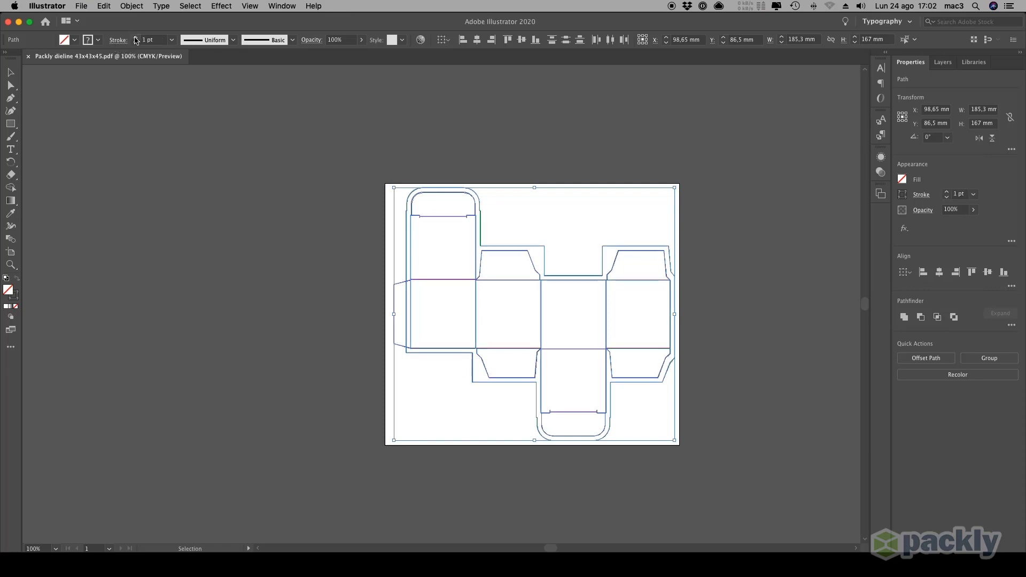
{"action": "left_click", "coordinate": [165, 115]}
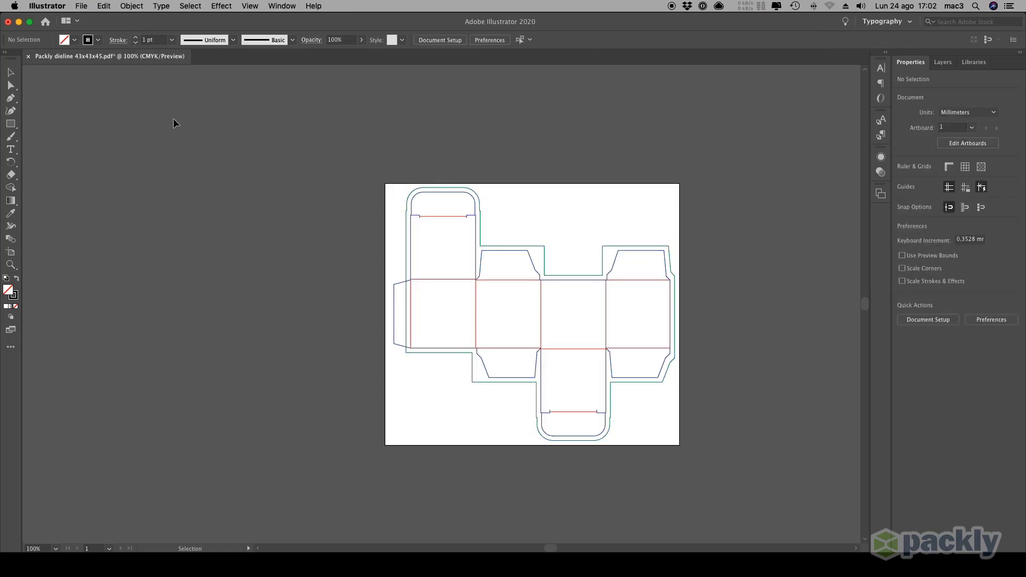
- Switch to the Printing and Proofing workspace and clear the selection
{"action": "left_click", "coordinate": [282, 6]}
{"action": "mouse_move", "coordinate": [312, 57]}
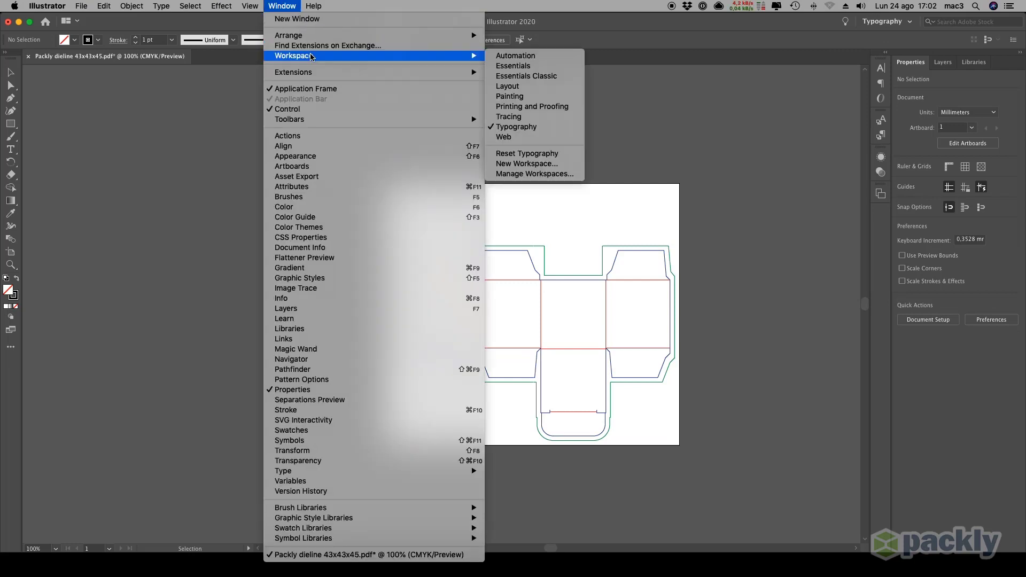
{"action": "left_click", "coordinate": [545, 107]}
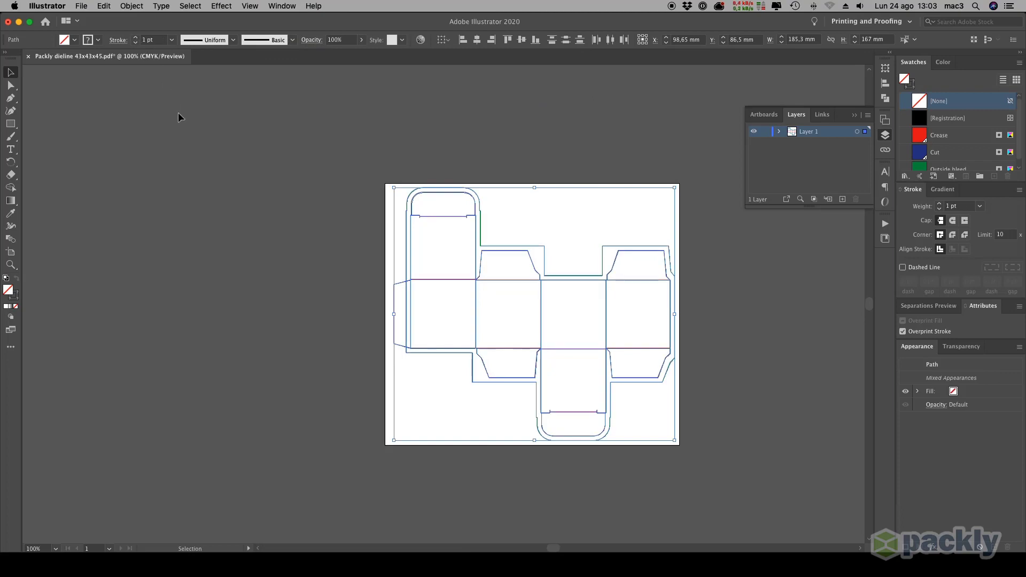
{"action": "left_click", "coordinate": [208, 137]}
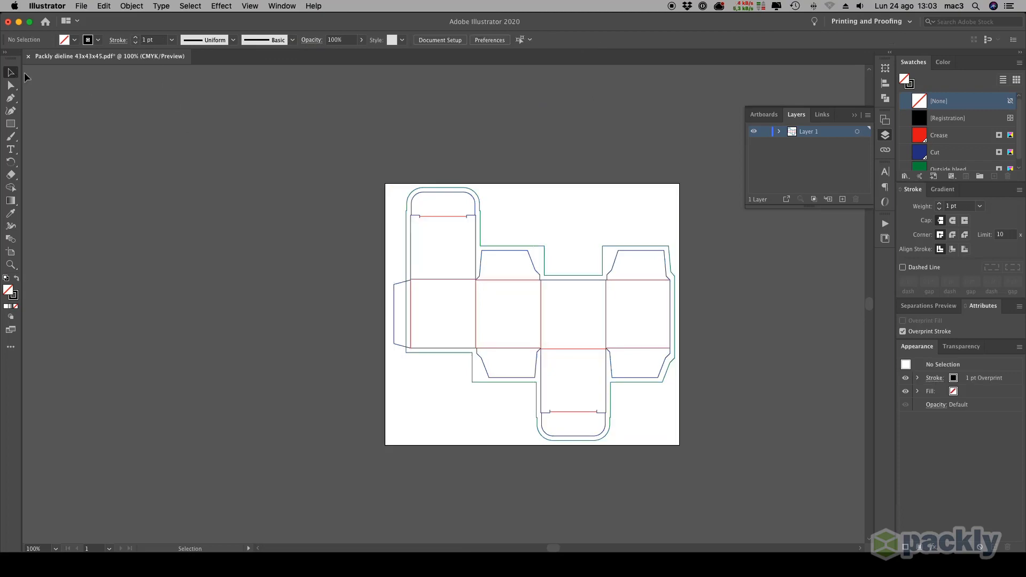
- Select all paths with the green bleed line's stroke color and join them
{"action": "left_click", "coordinate": [533, 246]}
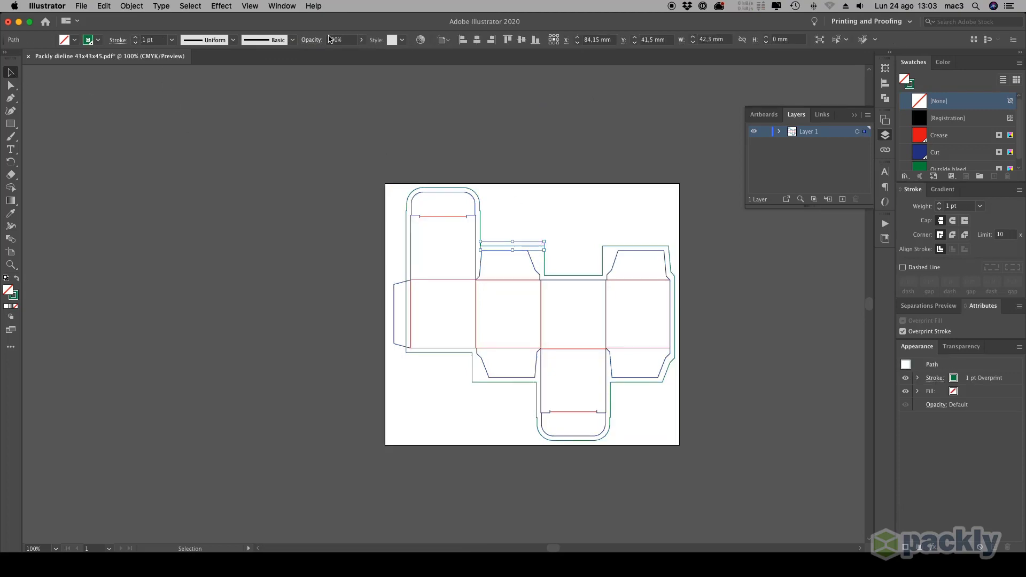
{"action": "left_click", "coordinate": [189, 6]}
{"action": "mouse_move", "coordinate": [203, 105]}
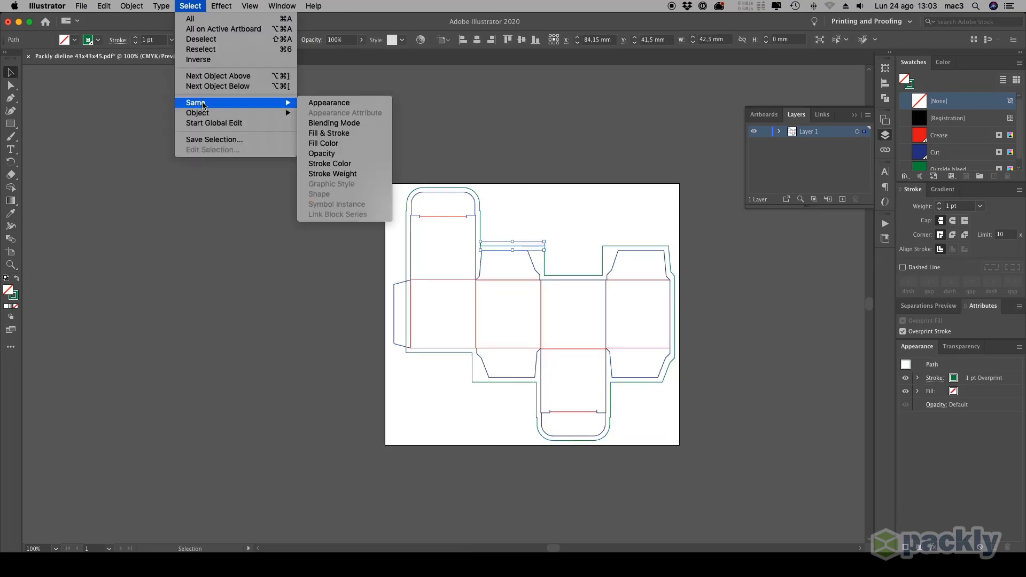
{"action": "left_click", "coordinate": [359, 164]}
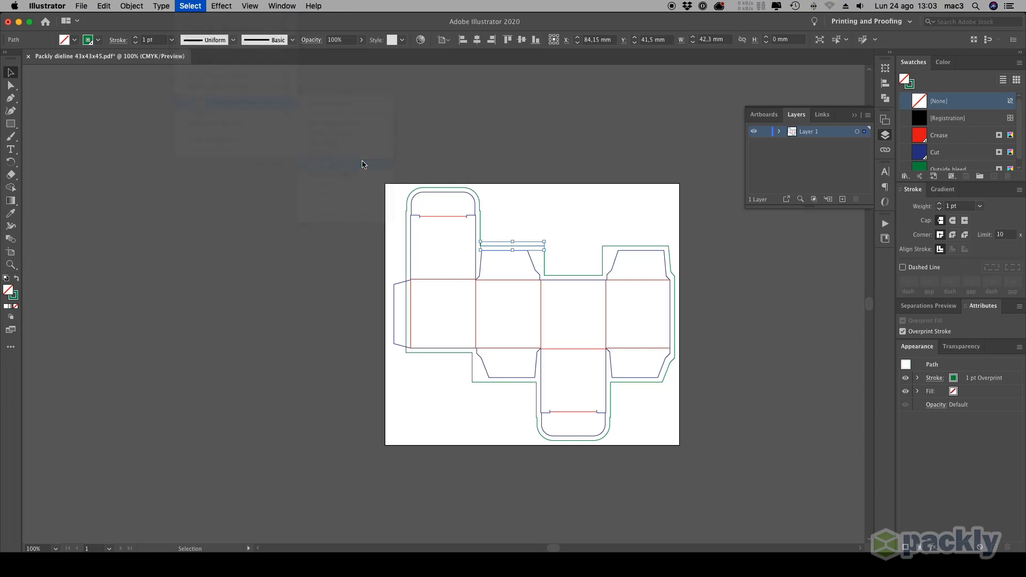
{"action": "left_click", "coordinate": [133, 4]}
{"action": "mouse_move", "coordinate": [151, 247]}
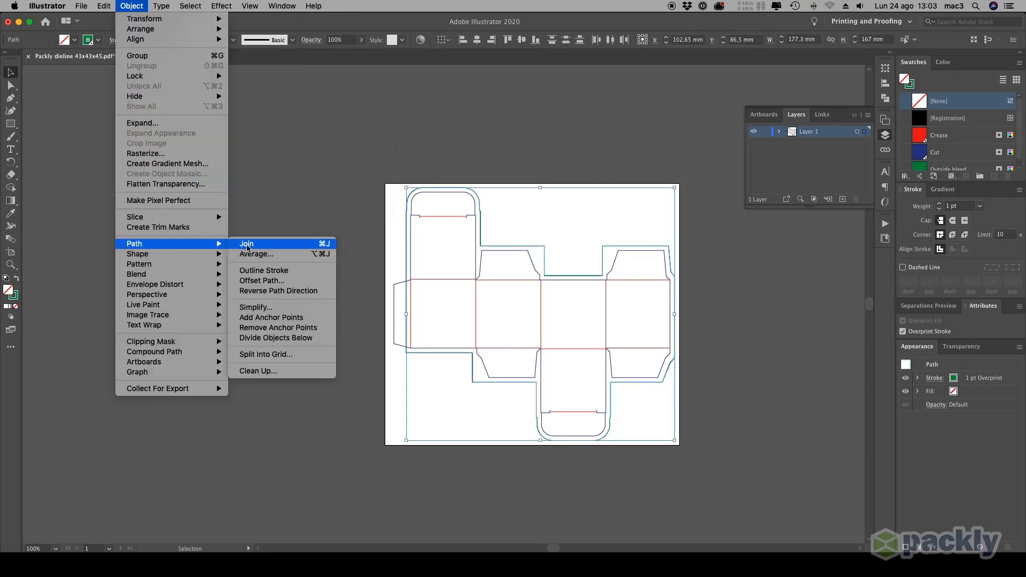
{"action": "left_click", "coordinate": [260, 246]}
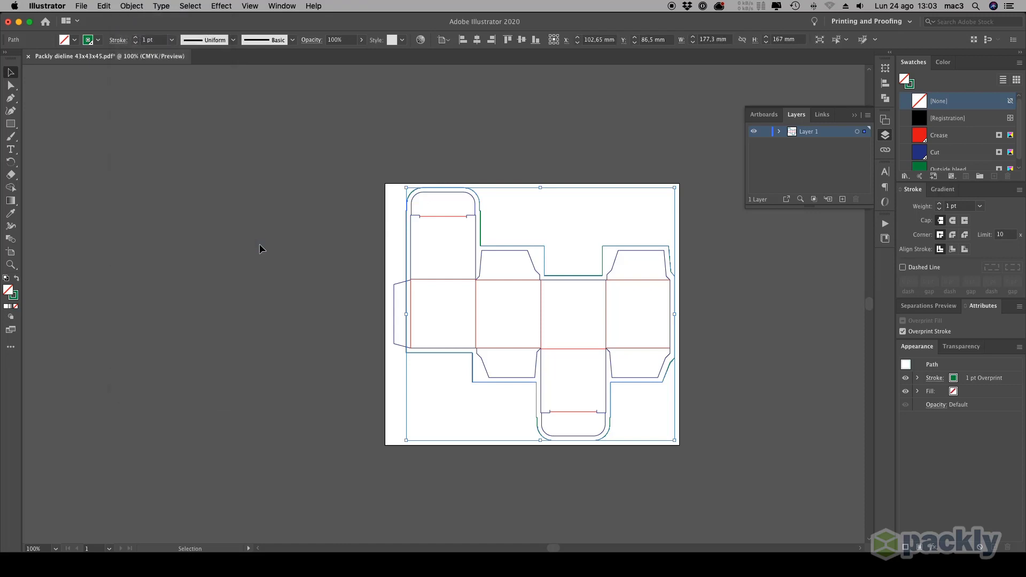
- Rename Layer 1 as Dieline
{"action": "double_click", "coordinate": [807, 132]}
{"action": "type", "text": "Dieline"}
{"action": "left_click", "coordinate": [841, 143]}
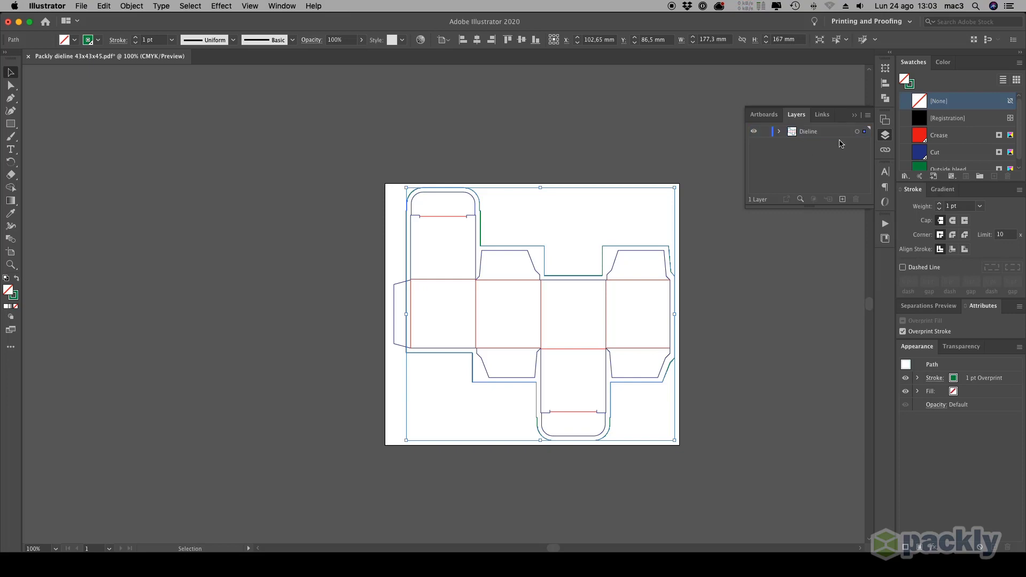
- Add a new layer named Artwork and place the Dieline layer above it
{"action": "left_click", "coordinate": [870, 115]}
{"action": "left_click", "coordinate": [888, 117]}
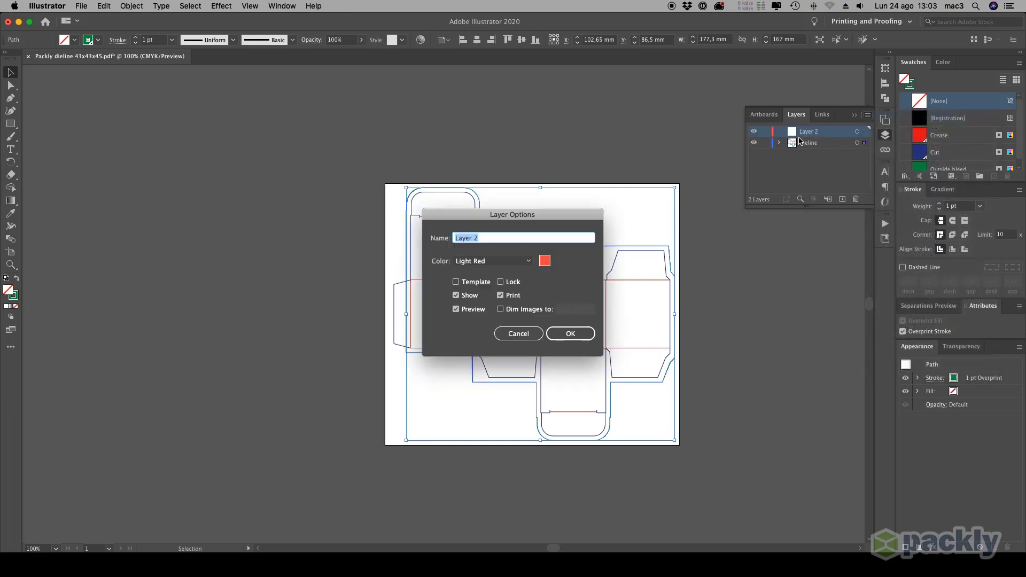
{"action": "type", "text": "Ar"}
{"action": "key", "text": "Return"}
{"action": "left_click_drag", "start_coordinate": [808, 143], "coordinate": [809, 129]}
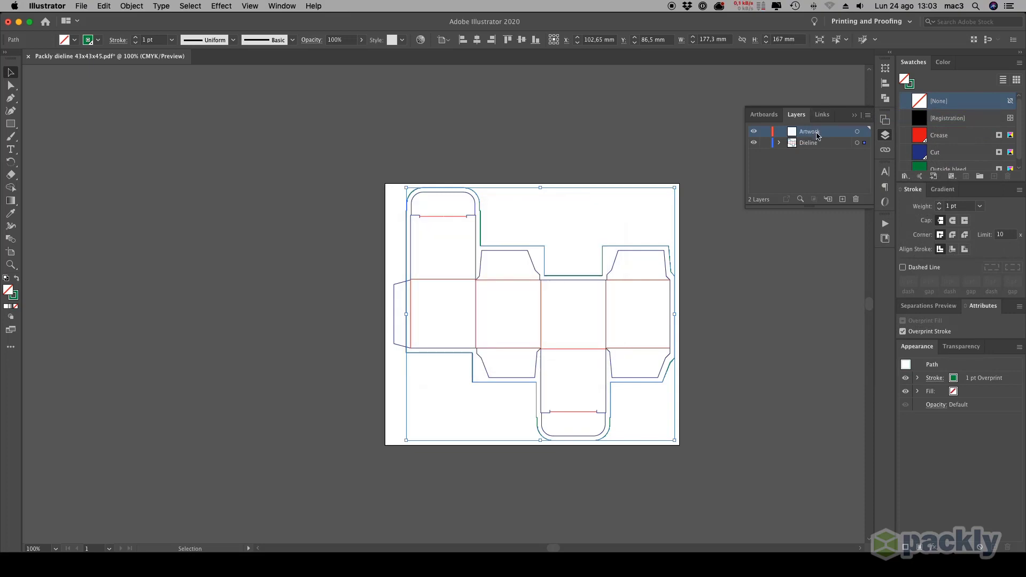
- Move the joined bleed outline onto the Artwork layer by cutting and pasting in place, and lock the Dieline layer
{"action": "left_click", "coordinate": [449, 189]}
{"action": "left_click", "coordinate": [442, 191]}
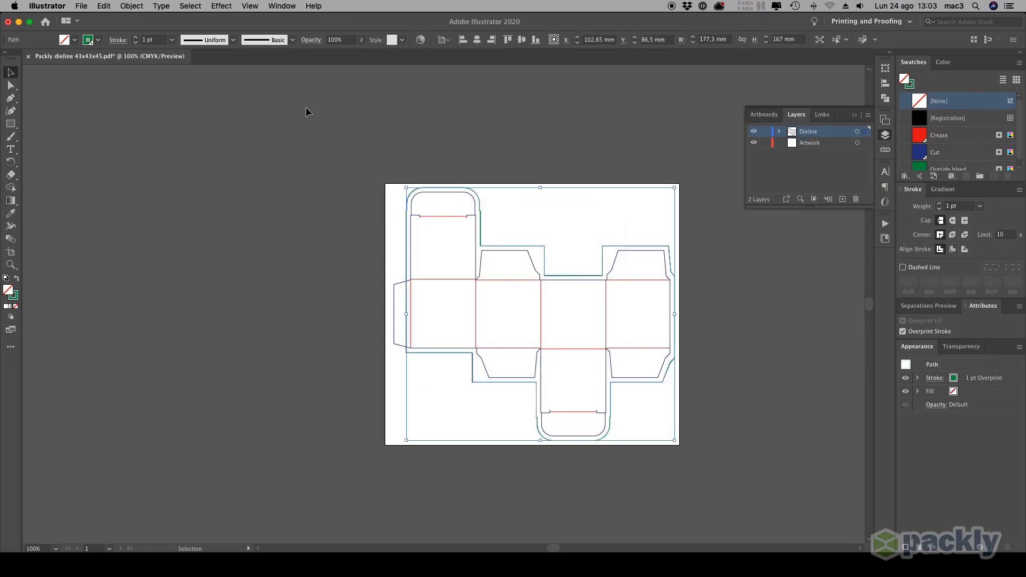
{"action": "left_click", "coordinate": [103, 5]}
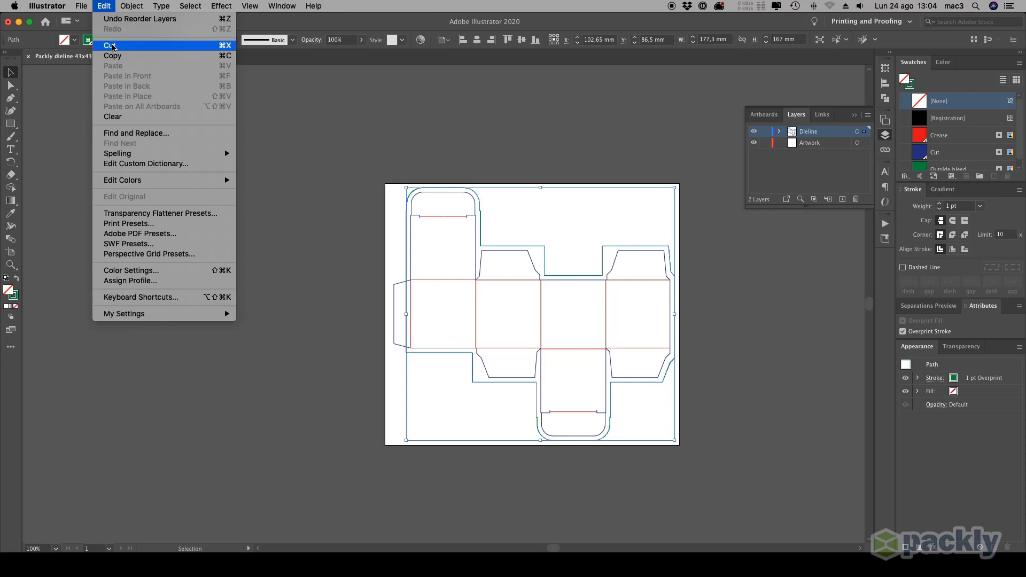
{"action": "left_click", "coordinate": [111, 46]}
{"action": "left_click", "coordinate": [841, 145]}
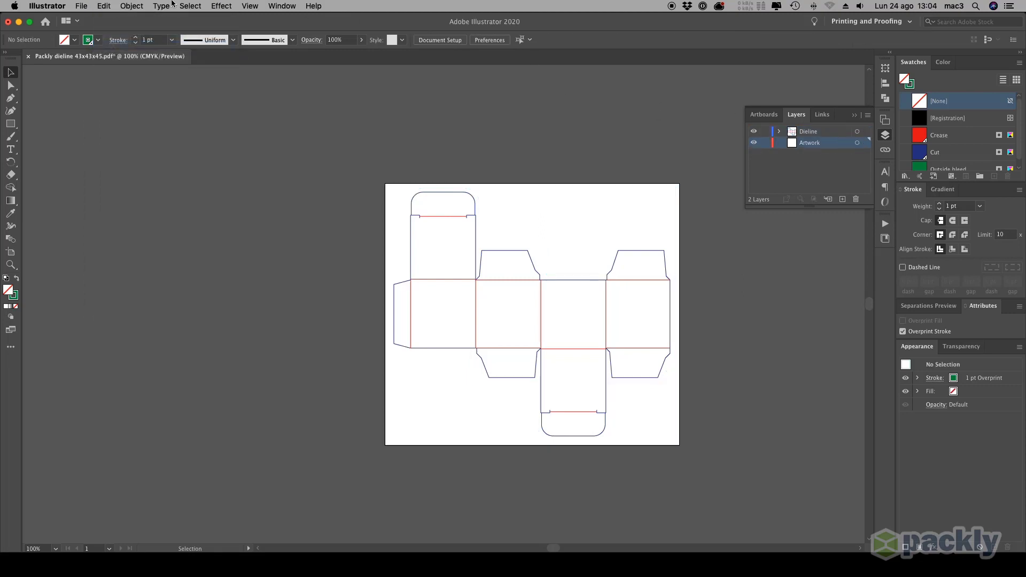
{"action": "left_click", "coordinate": [99, 5]}
{"action": "left_click", "coordinate": [169, 95]}
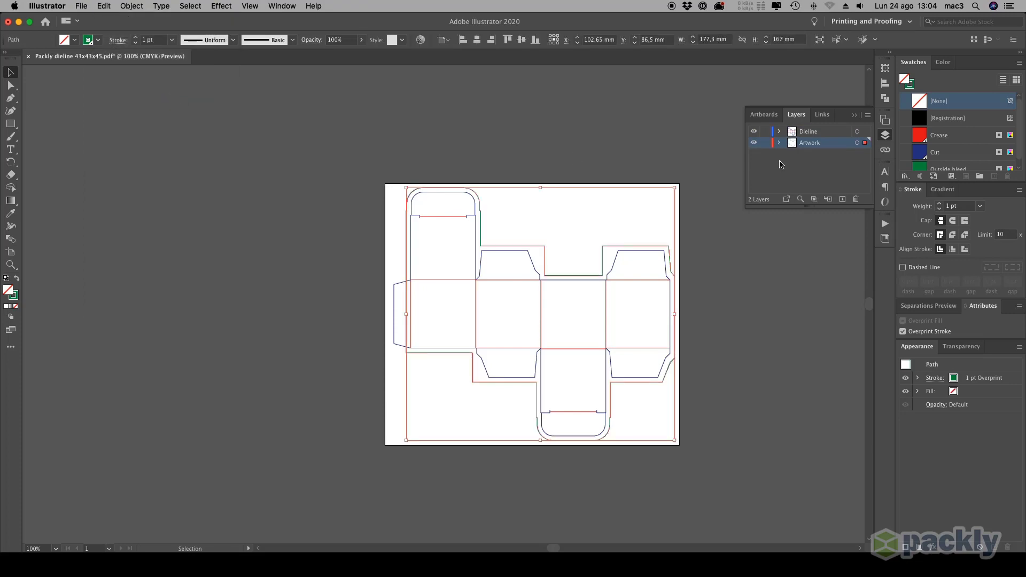
{"action": "left_click", "coordinate": [766, 132]}
- Fill the bleed outline with dark blue, C 100%, M 80%, Y 0%, K 0%
{"action": "double_click", "coordinate": [8, 290]}
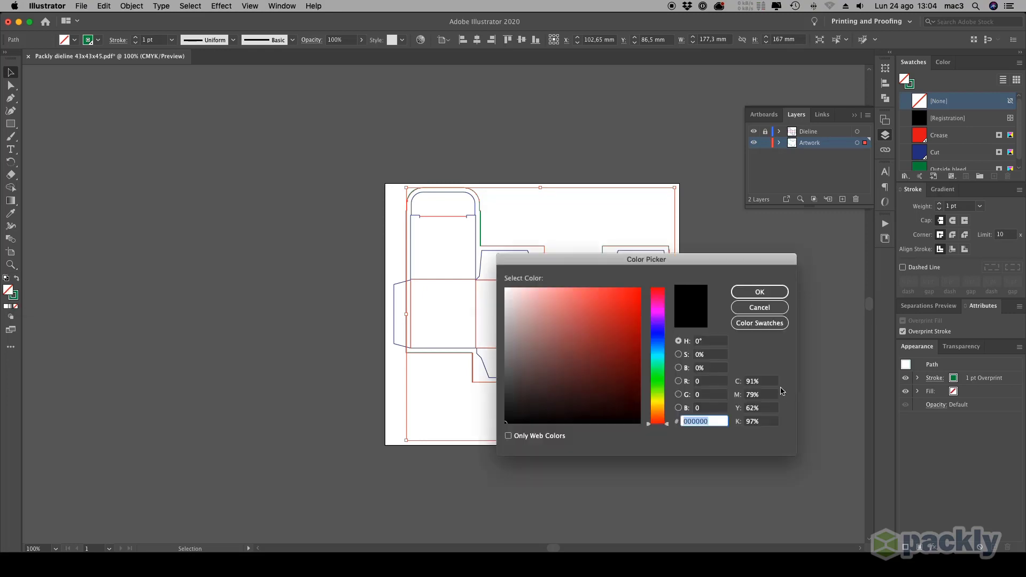
{"action": "left_click_drag", "start_coordinate": [758, 381], "coordinate": [715, 381]}
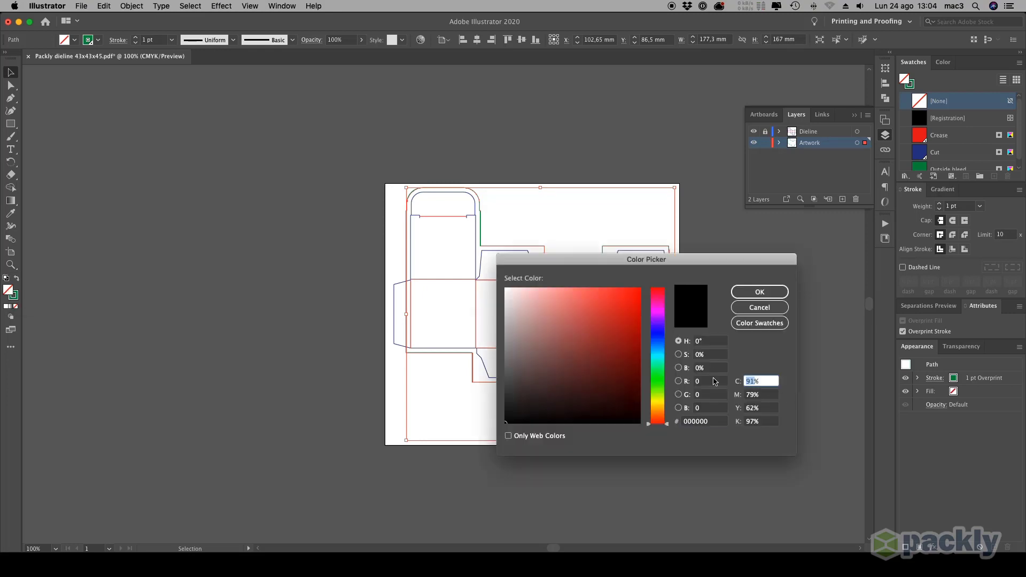
{"action": "key", "text": "Tab"}
{"action": "type", "text": "80"}
{"action": "key", "text": "Tab"}
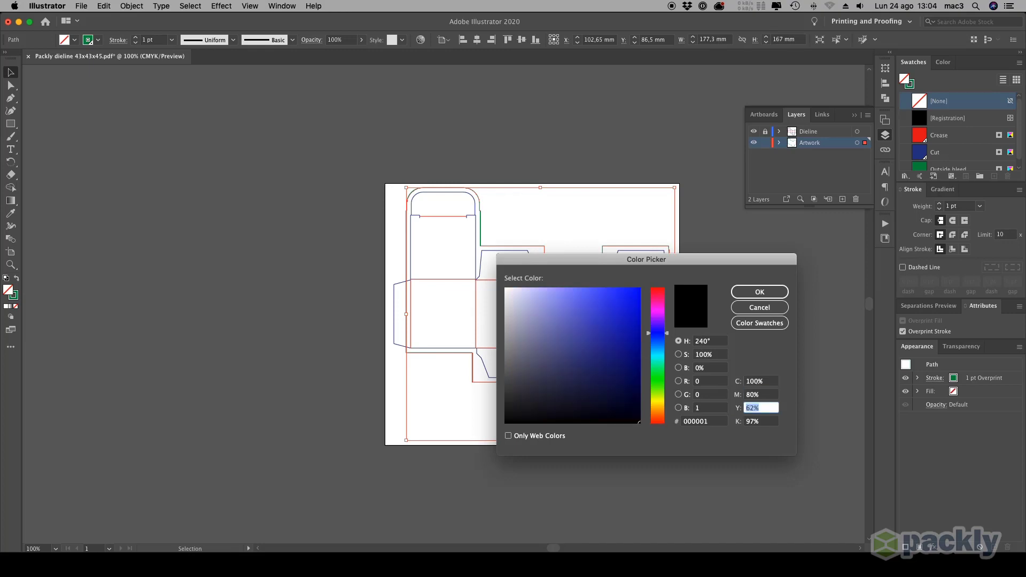
{"action": "key", "text": "Tab"}
{"action": "type", "text": "0"}
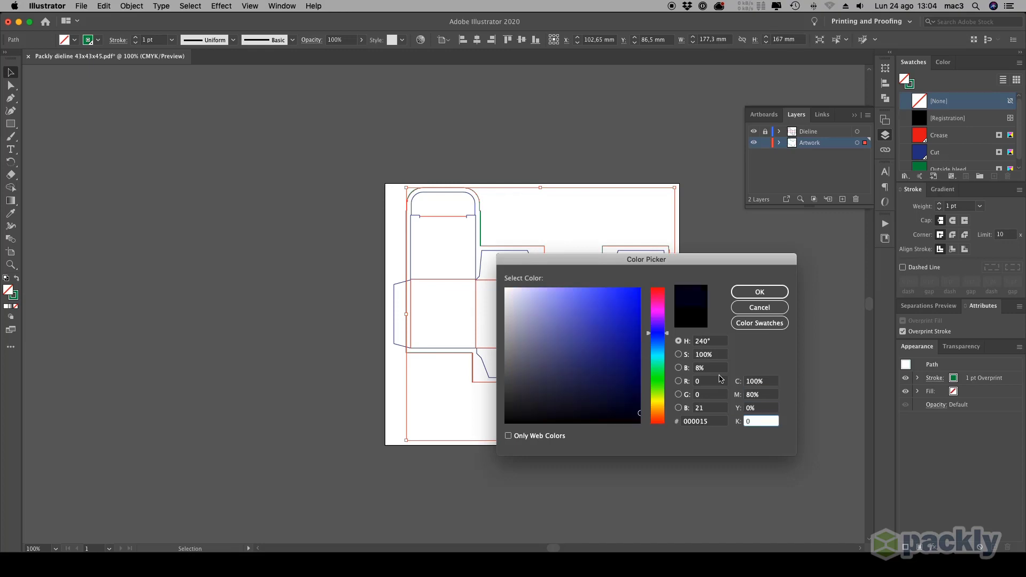
{"action": "key", "text": "Tab"}
{"action": "left_click", "coordinate": [760, 293]}
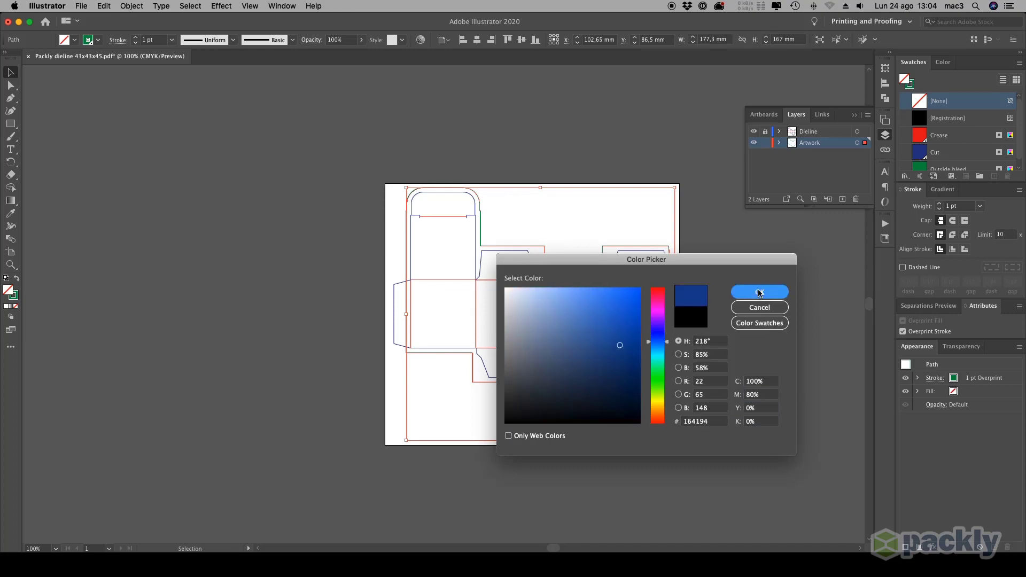
{"action": "left_click", "coordinate": [321, 214]}
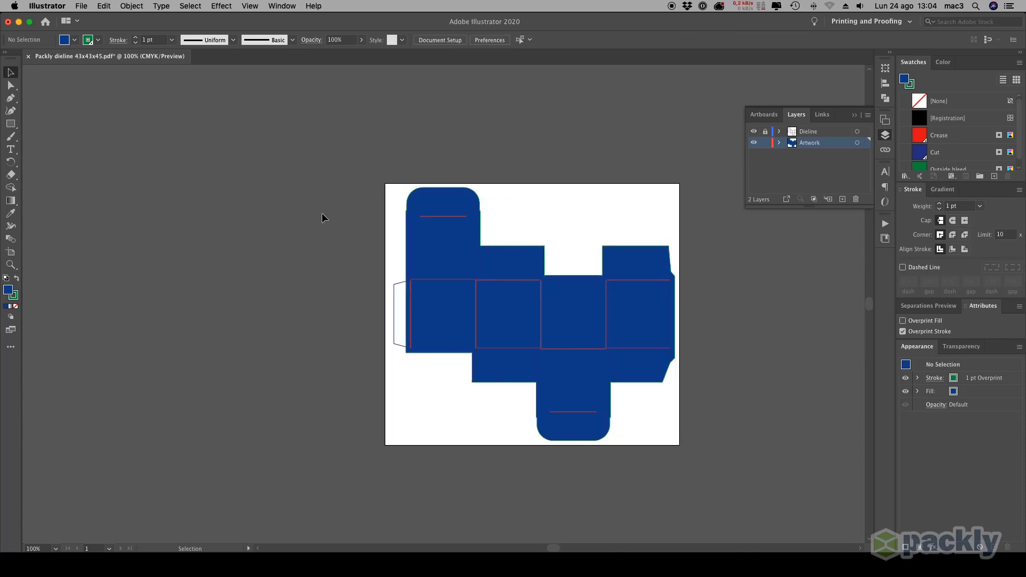
- Draw two side-by-side swatch rectangles in the empty area right of the box lid, the second about 25 × 21 mm
{"action": "left_click", "coordinate": [10, 124]}
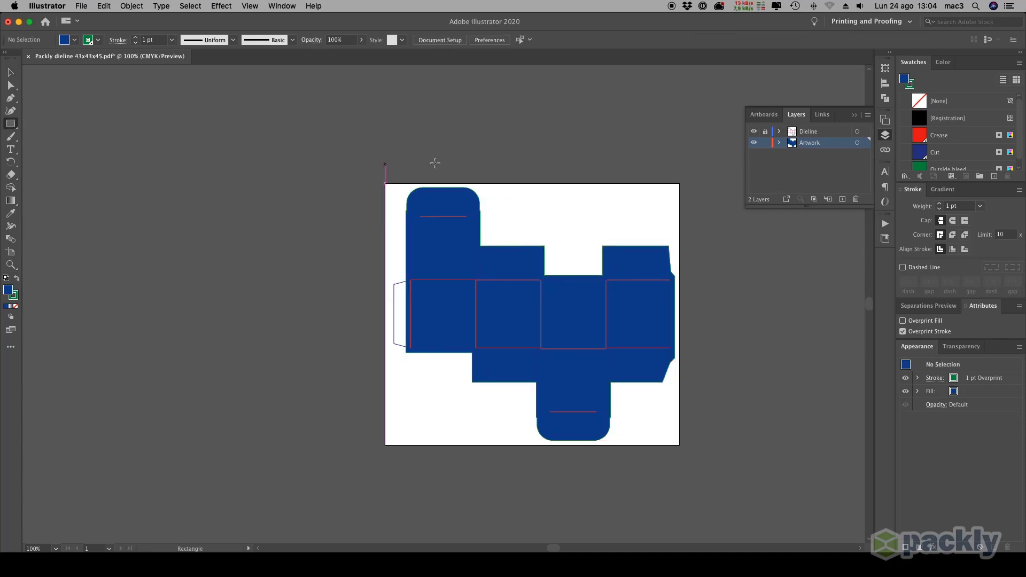
{"action": "left_click_drag", "start_coordinate": [505, 196], "coordinate": [542, 226]}
{"action": "left_click_drag", "start_coordinate": [550, 196], "coordinate": [590, 227]}
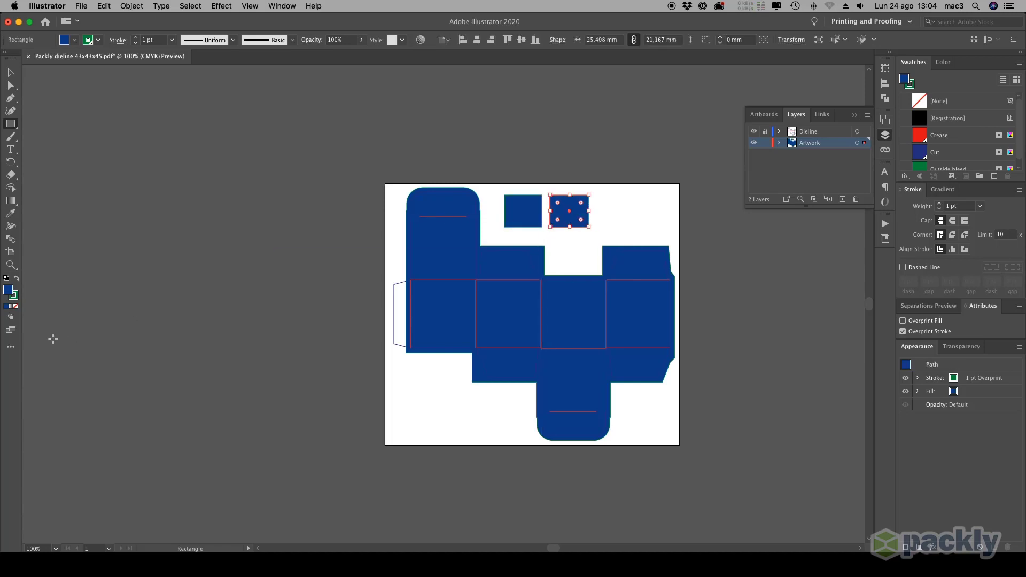
- Fill the second swatch rectangle with C 80%, M 20%, Y 0%, K 0%
{"action": "double_click", "coordinate": [8, 289]}
{"action": "left_click", "coordinate": [759, 381]}
{"action": "type", "text": "80"}
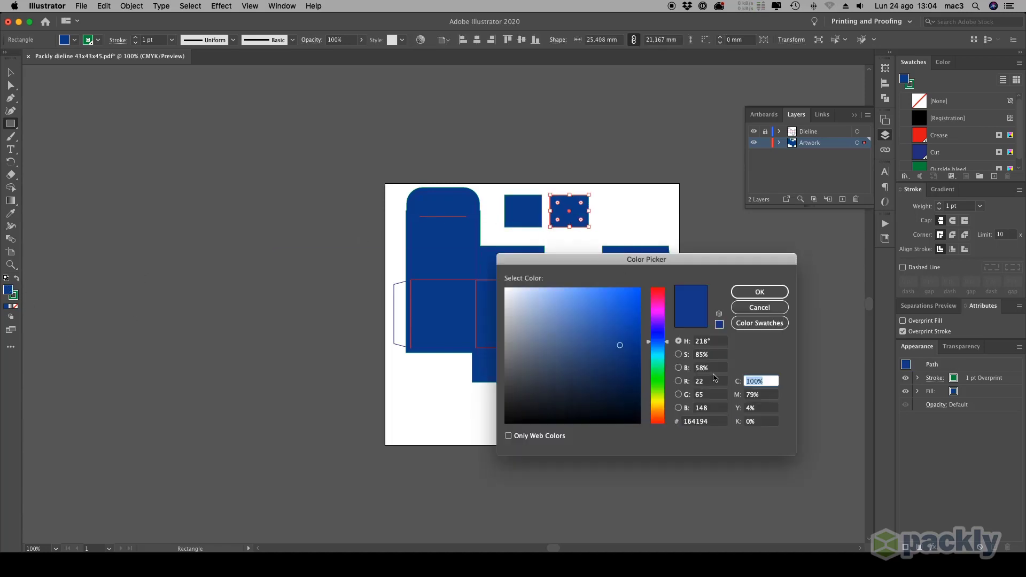
{"action": "key", "text": "Tab"}
{"action": "type", "text": "20"}
{"action": "key", "text": "Tab"}
{"action": "key", "text": "Tab"}
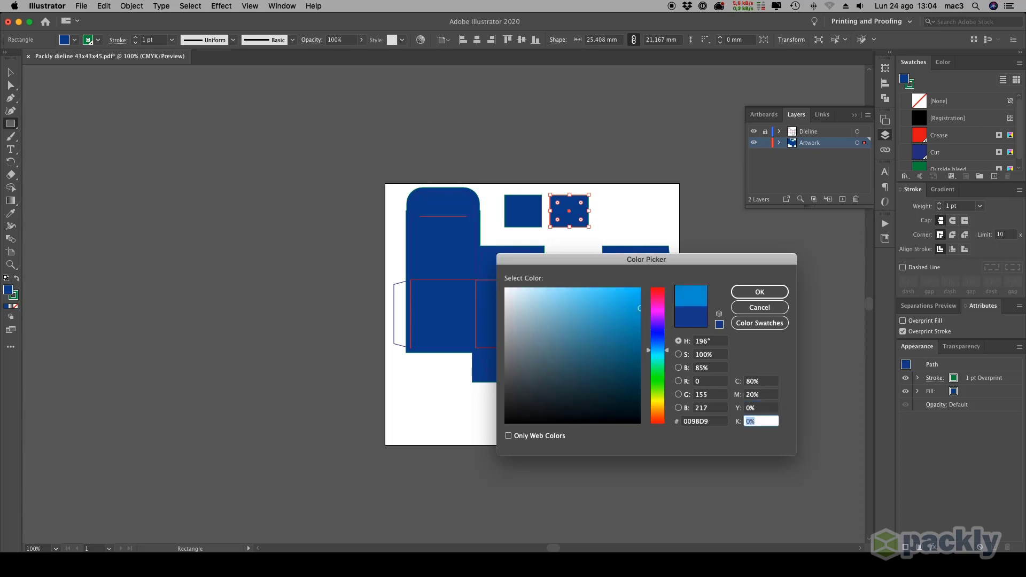
{"action": "left_click", "coordinate": [775, 292]}
- Draw a third swatch rectangle about 27 × 21 mm beside the others and fill it with a lighter blue
{"action": "left_click_drag", "start_coordinate": [597, 196], "coordinate": [639, 225]}
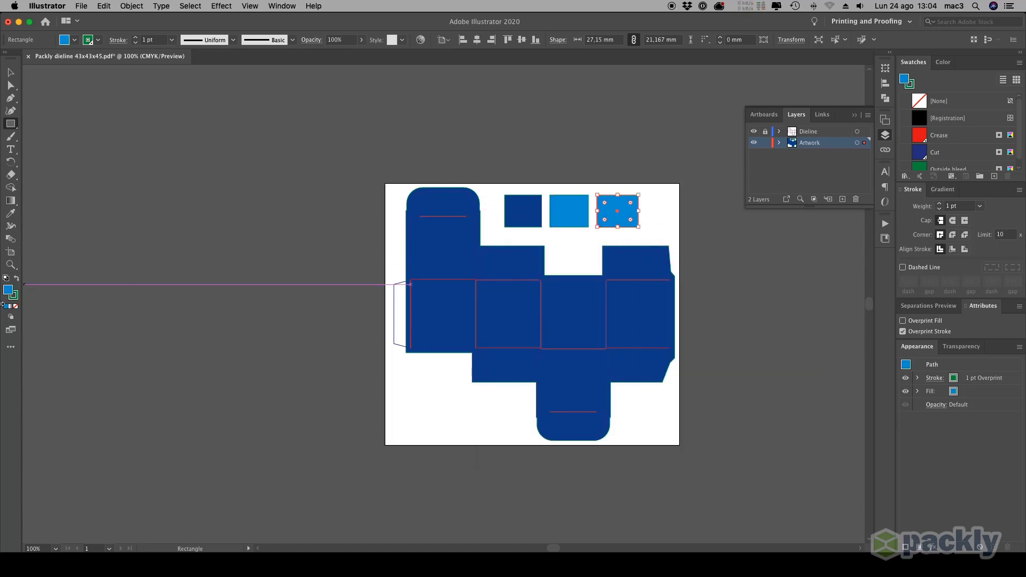
{"action": "double_click", "coordinate": [9, 293]}
{"action": "key", "text": "Tab"}
{"action": "key", "text": "Tab"}
{"action": "key", "text": "Tab"}
{"action": "key", "text": "Return"}
- Remove the stroke from the third swatch rectangle and deselect it
{"action": "left_click", "coordinate": [12, 297]}
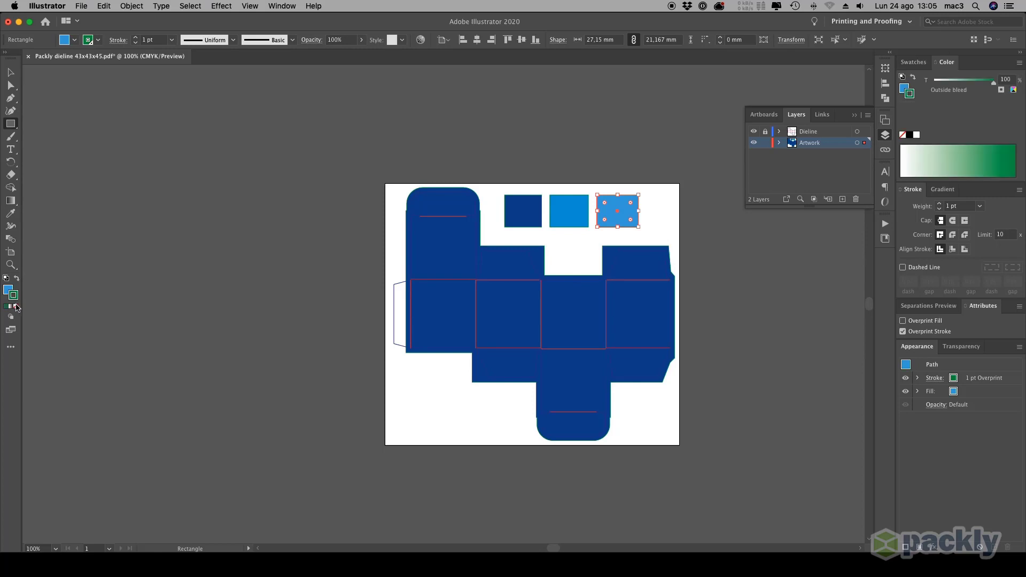
{"action": "left_click", "coordinate": [15, 306]}
{"action": "left_click", "coordinate": [11, 72]}
{"action": "left_click", "coordinate": [258, 299]}
- Sample the second swatch rectangle's blue with the Eyedropper as the active fill color
{"action": "left_click", "coordinate": [11, 264]}
{"action": "left_click_drag", "start_coordinate": [390, 172], "coordinate": [536, 303]}
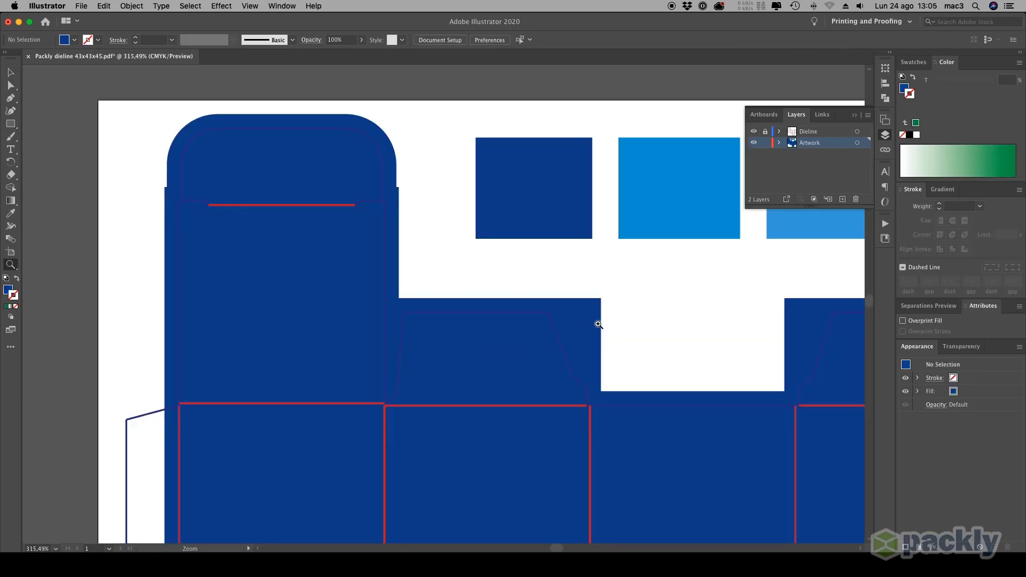
{"action": "key", "text": "i"}
{"action": "left_click", "coordinate": [674, 177]}
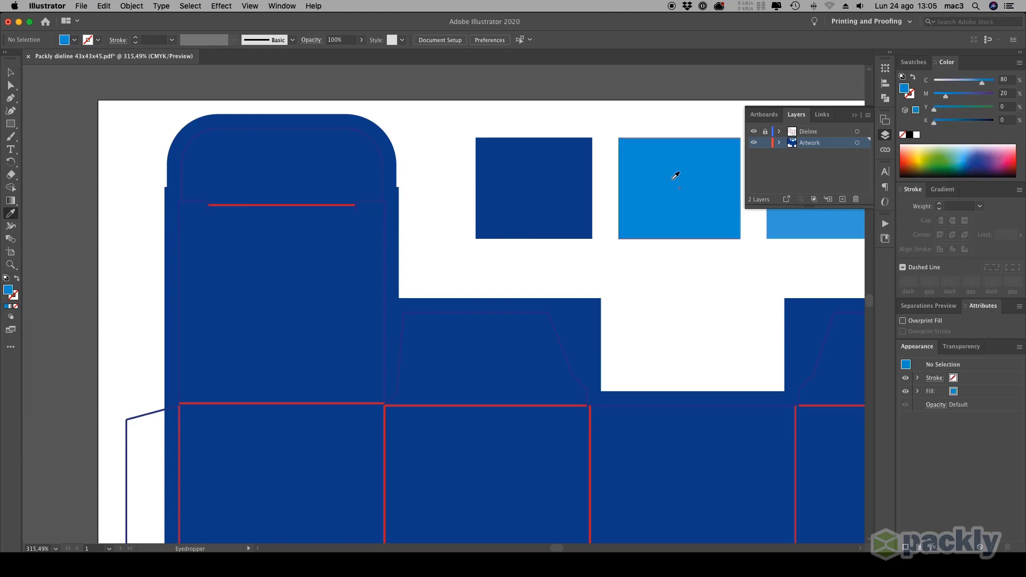
- Draw a blue rectangle about 47 × 61 mm over the upper lid panel and its tuck flap, ending at the fold
{"action": "left_click", "coordinate": [10, 124]}
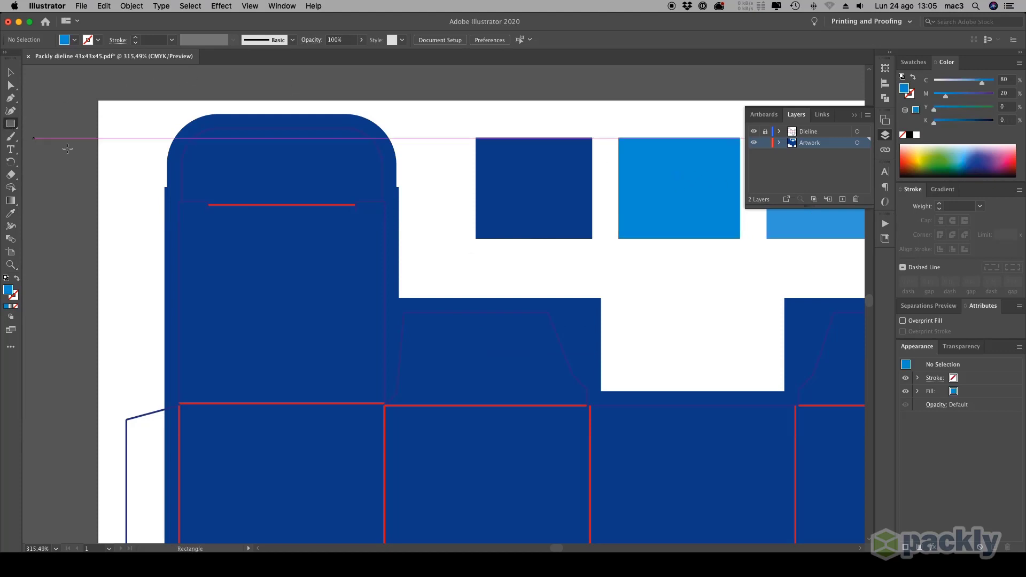
{"action": "left_click_drag", "start_coordinate": [387, 404], "coordinate": [162, 111]}
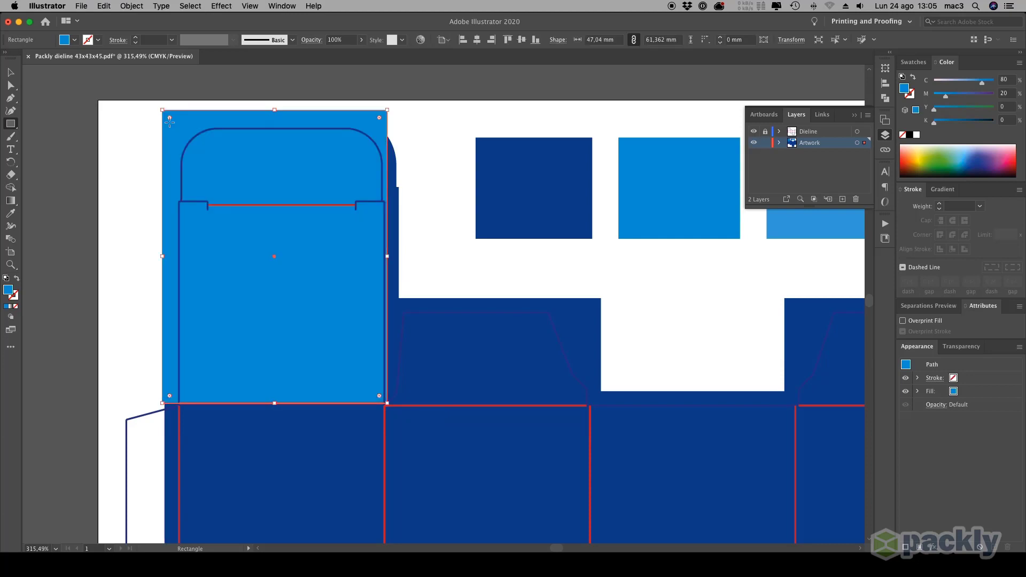
- Add an anchor at the fold's end on the rectangle's lower edge and raise the lower-right corner anchor to angle the corner
{"action": "left_click", "coordinate": [10, 265]}
{"action": "left_click_drag", "start_coordinate": [380, 395], "coordinate": [425, 420]}
{"action": "left_click", "coordinate": [11, 85]}
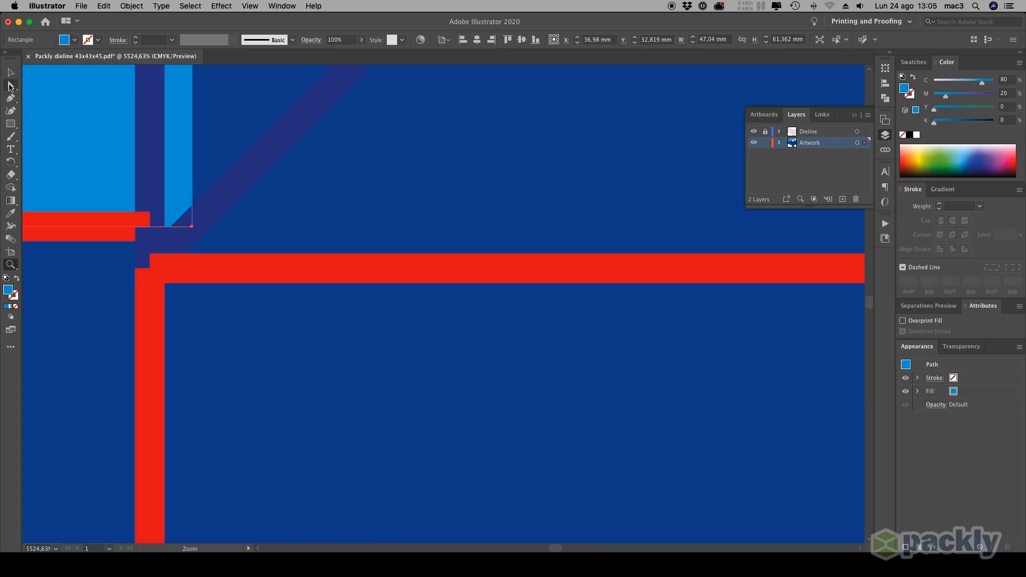
{"action": "scroll", "coordinate": [309, 441], "scroll_direction": "up", "scroll_amount": 3}
{"action": "key", "text": "p"}
{"action": "left_click_drag", "start_coordinate": [455, 212], "coordinate": [394, 218]}
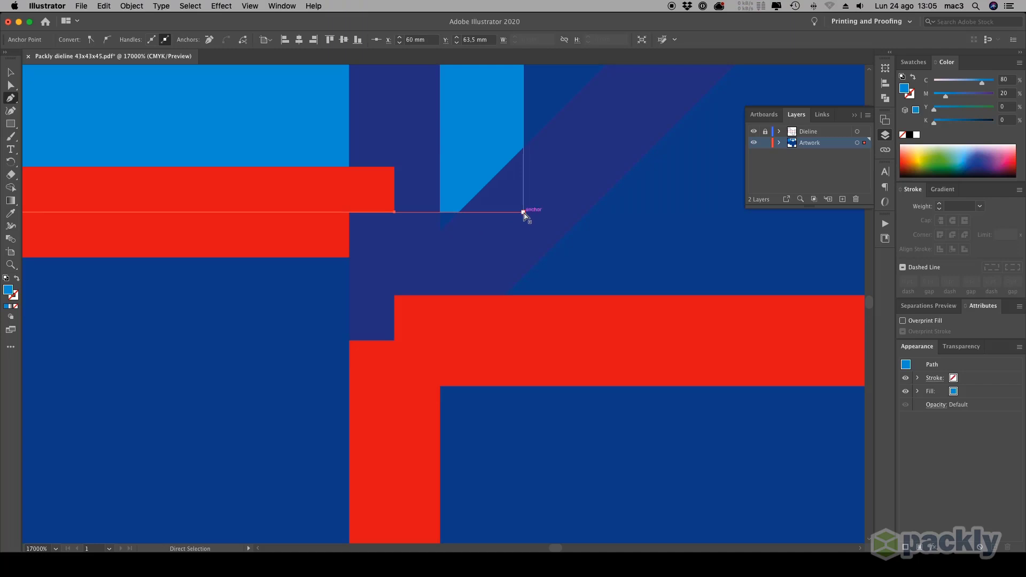
{"action": "scroll", "coordinate": [524, 217], "scroll_direction": "down", "scroll_amount": 2}
{"action": "left_click_drag", "start_coordinate": [501, 321], "coordinate": [501, 144]}
- Add another anchor point on the lid shape's right edge, slightly above the angled corner
{"action": "left_click", "coordinate": [11, 265]}
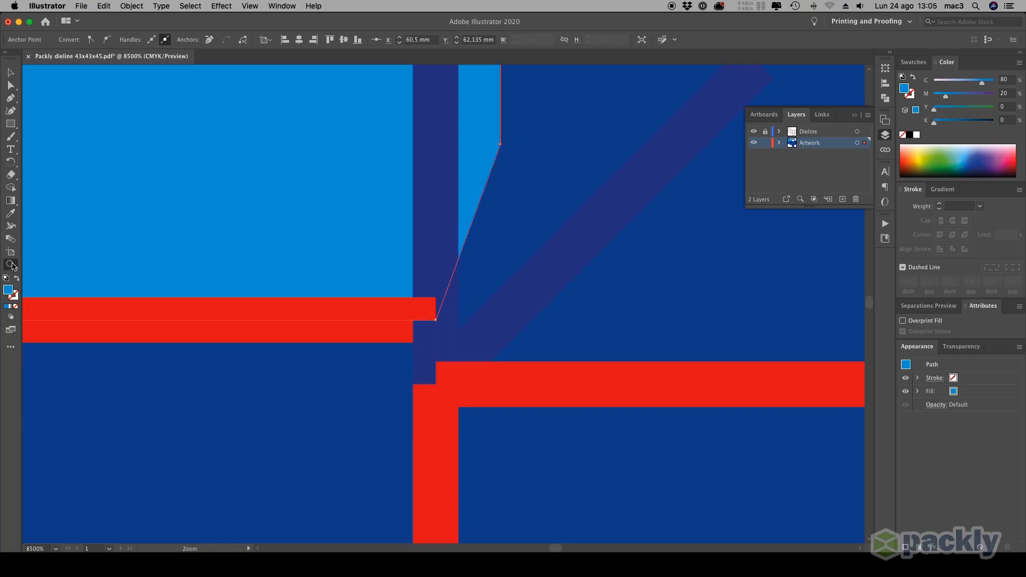
{"action": "left_click", "coordinate": [431, 280], "text": "alt"}
{"action": "left_click", "coordinate": [422, 294], "text": "alt"}
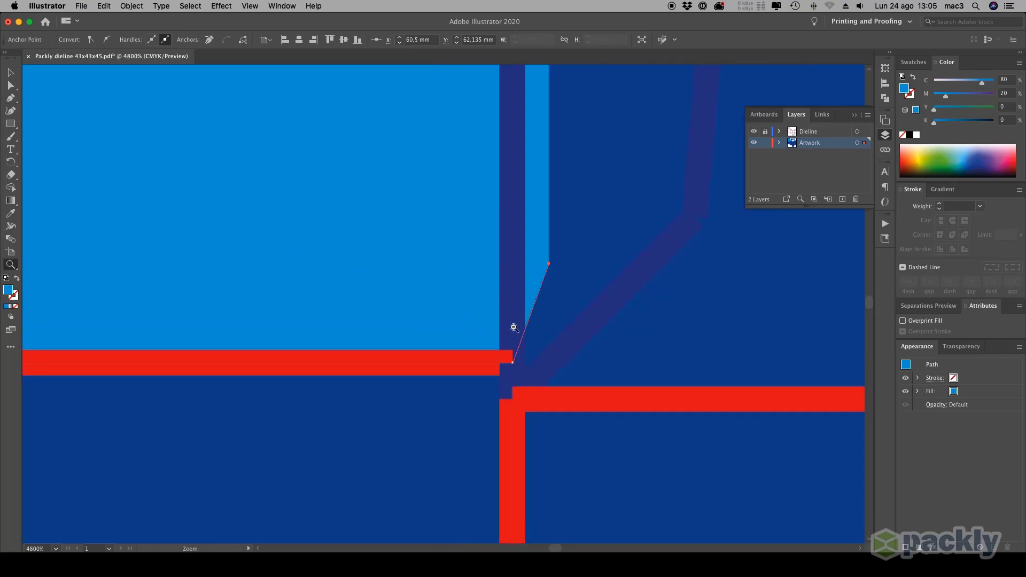
{"action": "left_click", "coordinate": [414, 305], "text": "alt"}
{"action": "left_click", "coordinate": [405, 303], "text": "alt"}
{"action": "left_click", "coordinate": [494, 304], "text": "alt"}
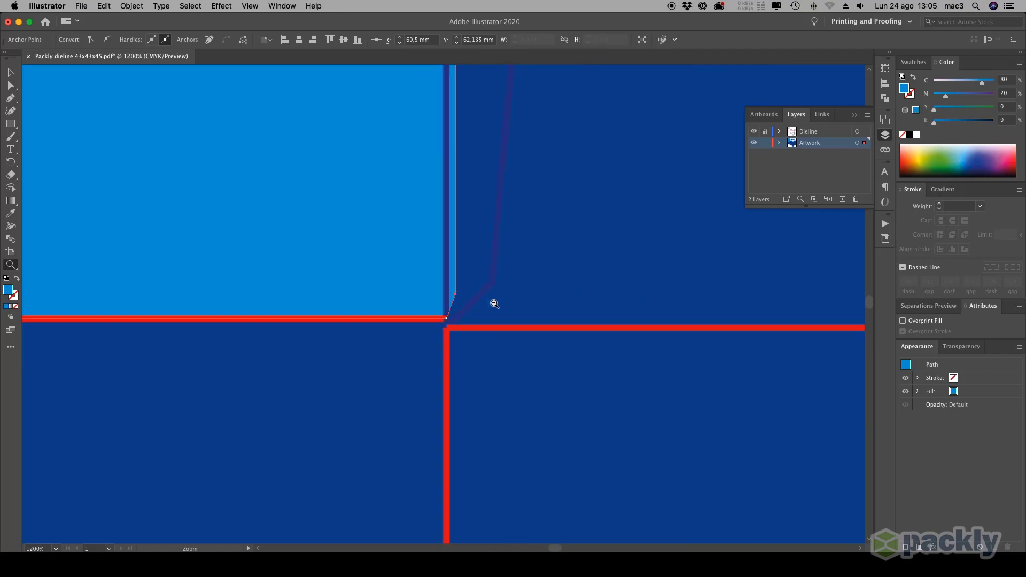
{"action": "left_click_drag", "start_coordinate": [465, 165], "coordinate": [406, 368]}
{"action": "left_click", "coordinate": [448, 372], "text": "alt"}
{"action": "left_click", "coordinate": [11, 85]}
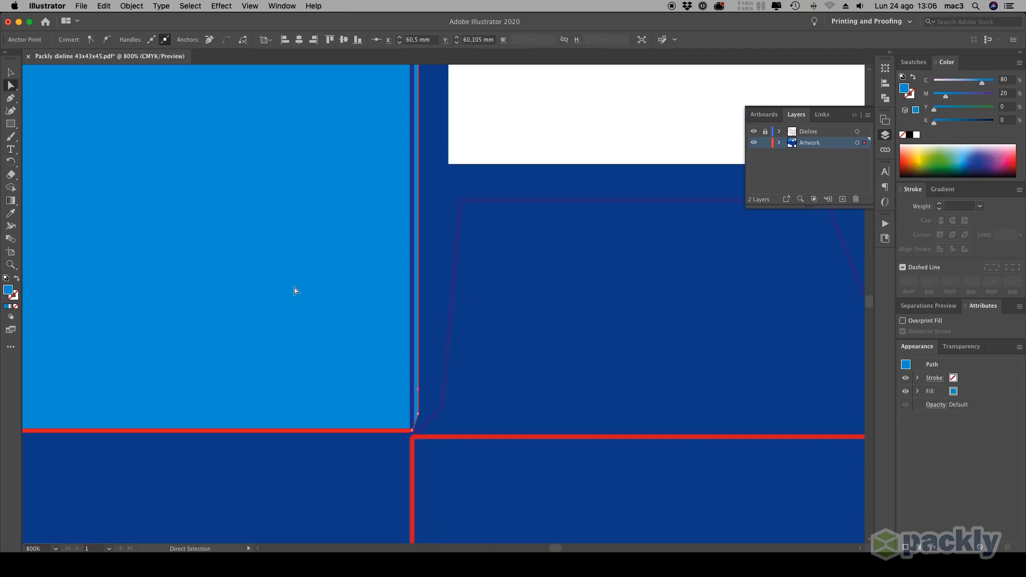
- Move the lid shape's upper-right corner outward to a total width of about 49.9 mm, covering the dark blue bleed, and deselect it
{"action": "scroll", "coordinate": [426, 390], "scroll_direction": "up", "scroll_amount": 4}
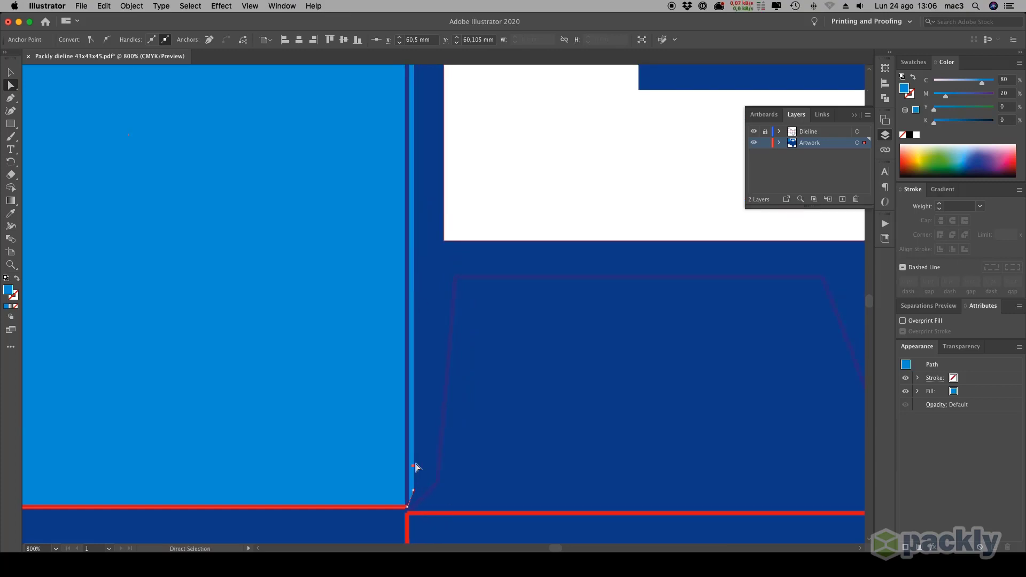
{"action": "left_click_drag", "start_coordinate": [434, 235], "coordinate": [431, 387]}
{"action": "left_click_drag", "start_coordinate": [417, 96], "coordinate": [403, 339]}
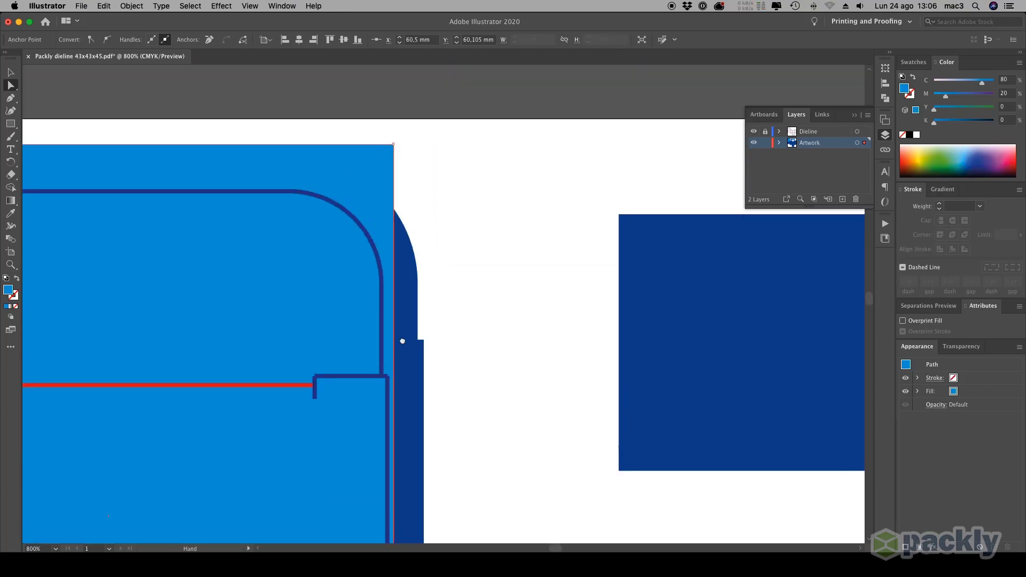
{"action": "left_click", "coordinate": [394, 144]}
{"action": "left_click_drag", "start_coordinate": [394, 145], "coordinate": [429, 149]}
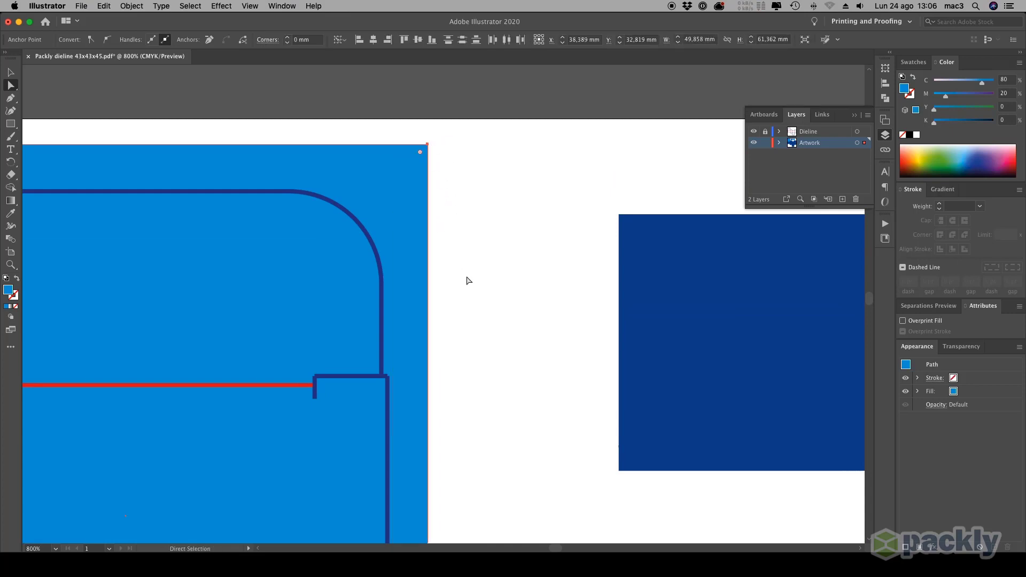
{"action": "key", "text": "super+shift+a"}
- Shift the lower anchor points of the lid shape's right edge inward so the edge tapers towards the fold corner
{"action": "key", "text": "z"}
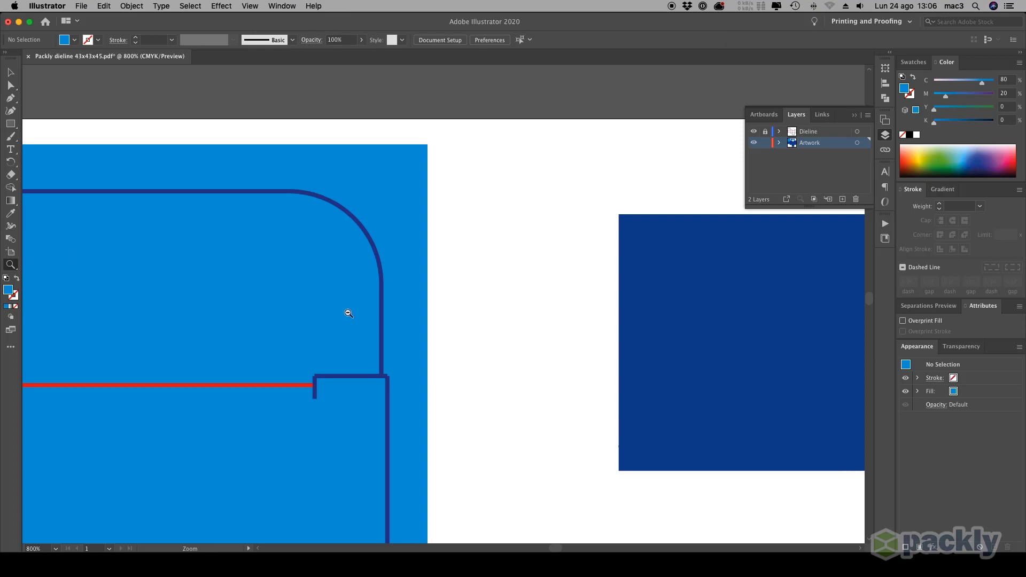
{"action": "left_click", "coordinate": [396, 329], "text": "alt"}
{"action": "left_click", "coordinate": [525, 458], "text": "alt"}
{"action": "left_click", "coordinate": [531, 459], "text": "alt"}
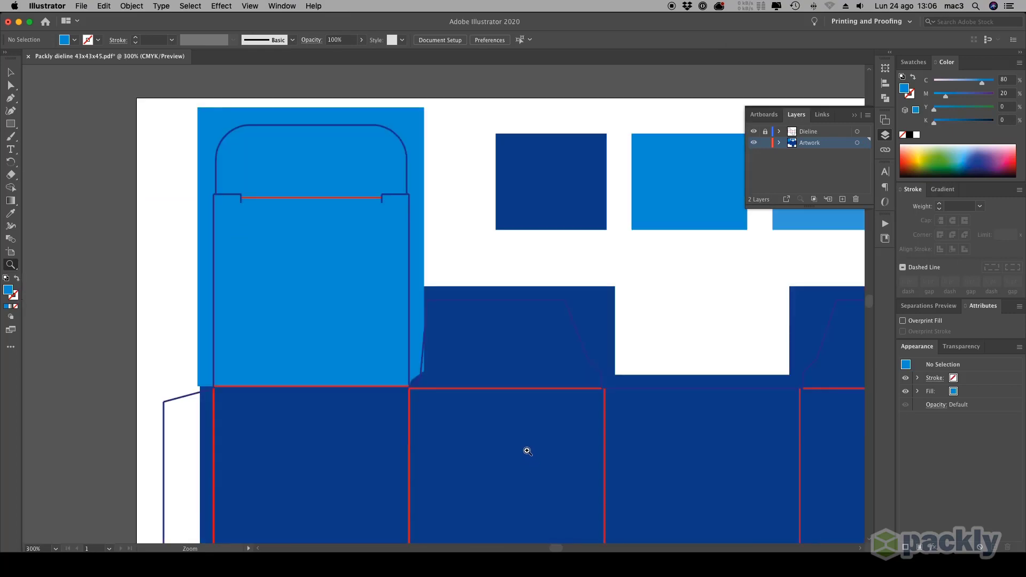
{"action": "left_click", "coordinate": [11, 85]}
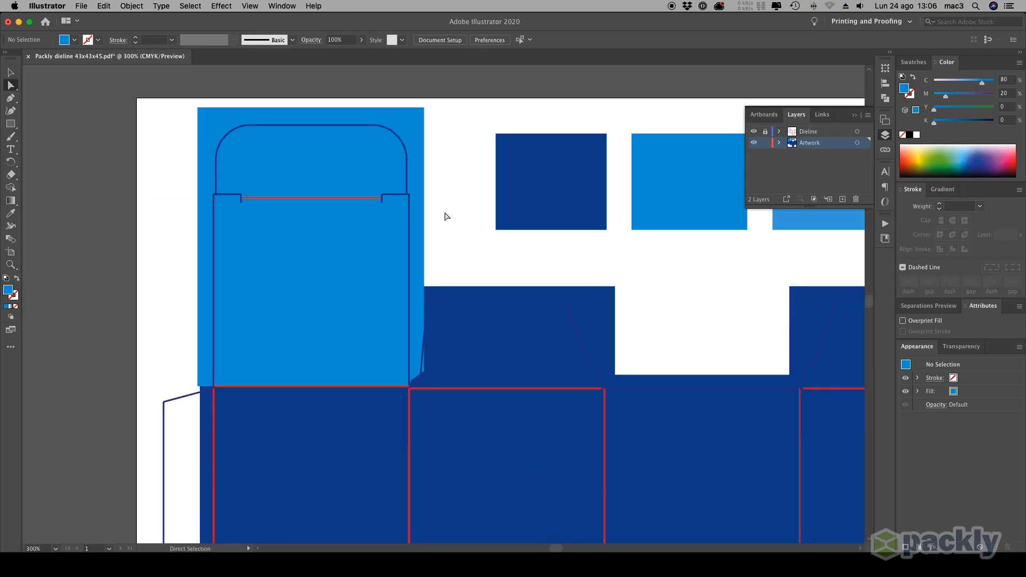
{"action": "left_click_drag", "start_coordinate": [422, 372], "coordinate": [410, 385]}
{"action": "left_click", "coordinate": [447, 278]}
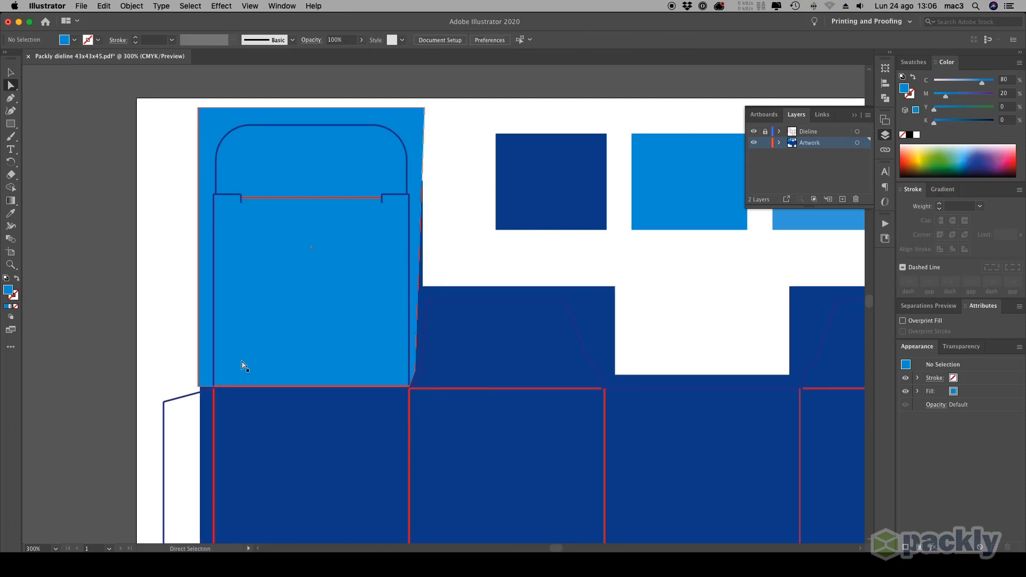
- Duplicate the blue lid shape by copying and pasting it, and rotate the copy 180°
{"action": "left_click", "coordinate": [256, 363]}
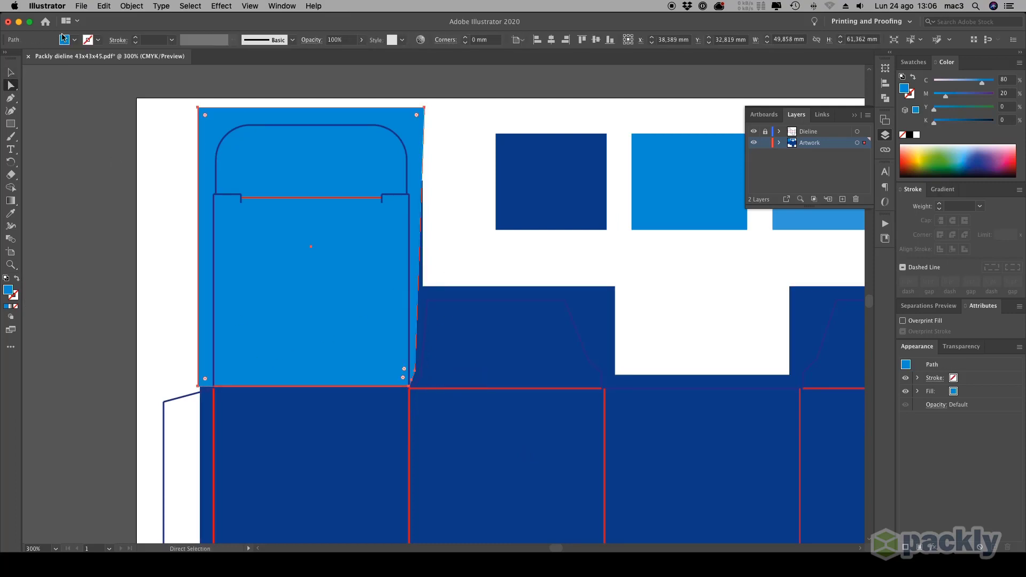
{"action": "left_click", "coordinate": [106, 6]}
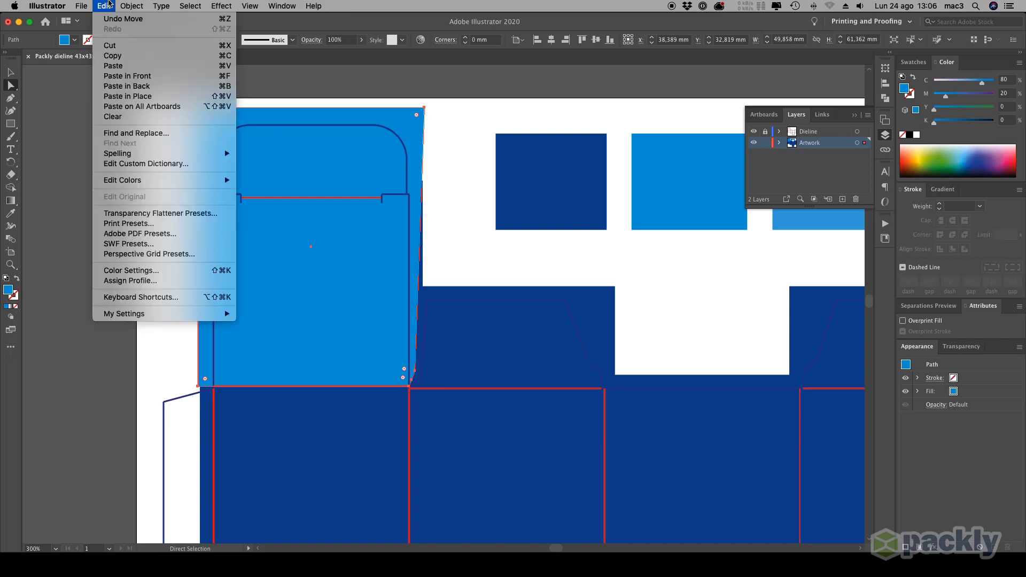
{"action": "left_click", "coordinate": [123, 56]}
{"action": "left_click", "coordinate": [105, 6]}
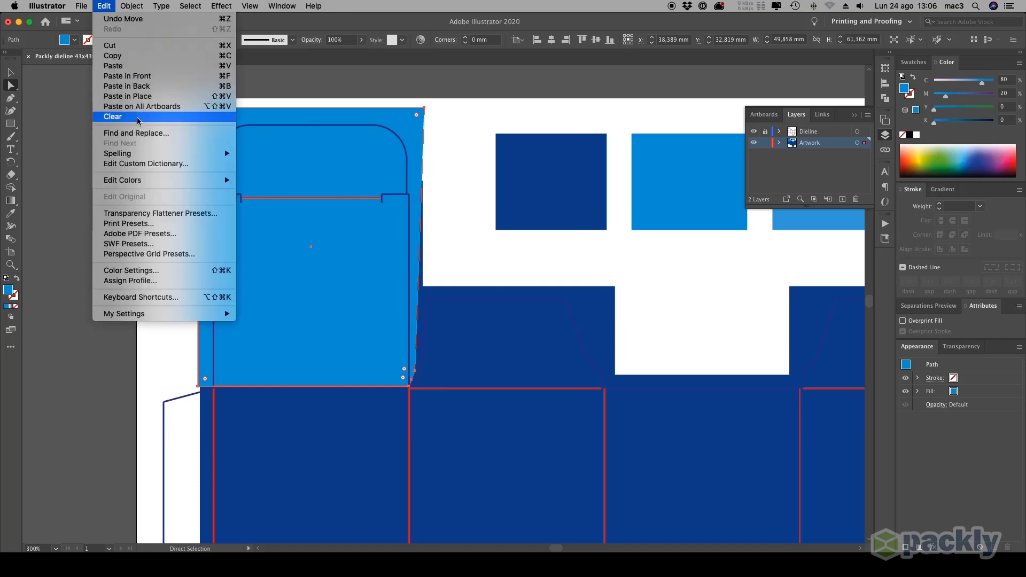
{"action": "left_click", "coordinate": [137, 65]}
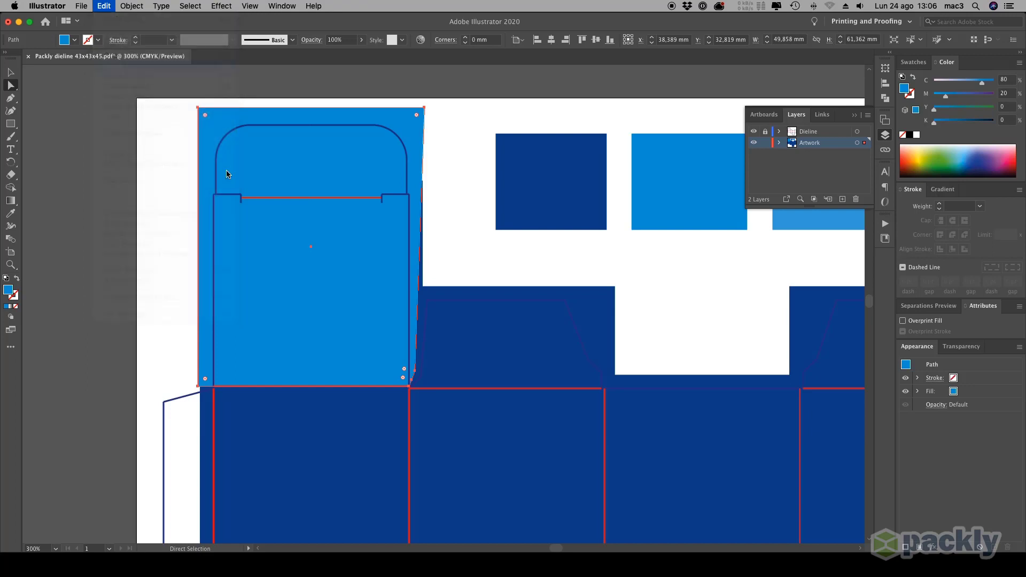
{"action": "double_click", "coordinate": [11, 162]}
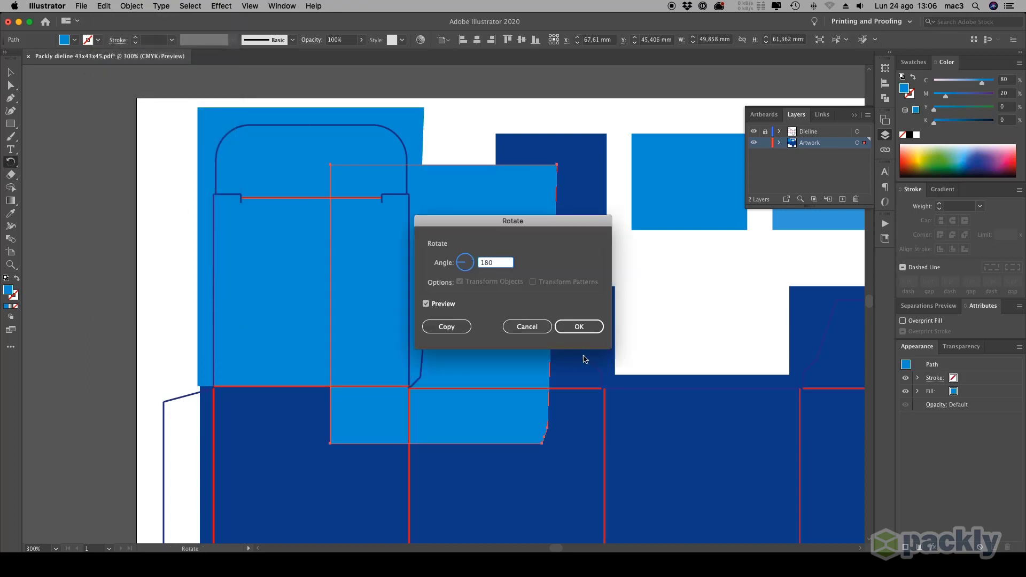
{"action": "left_click", "coordinate": [579, 327]}
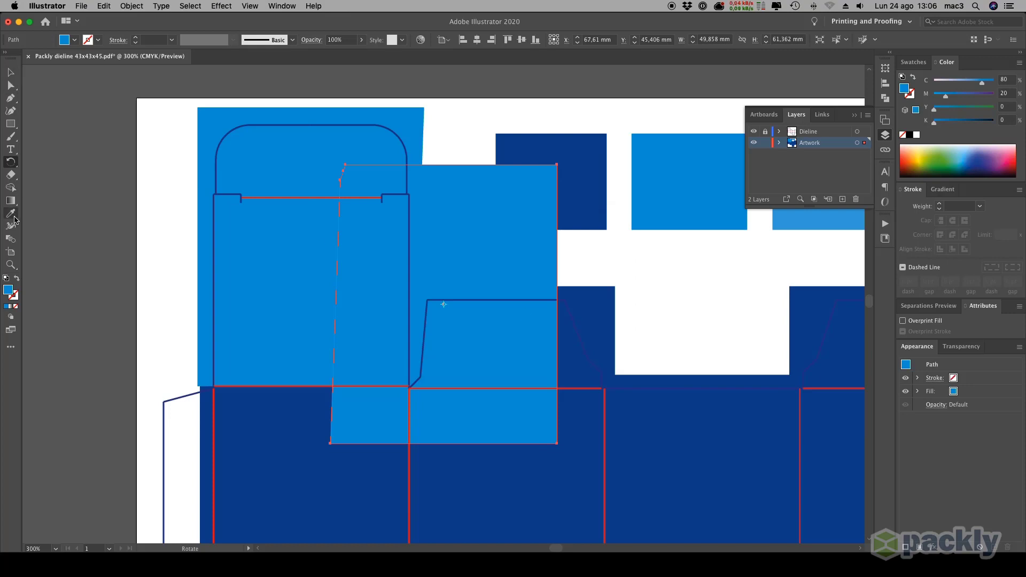
- Move the rotated copy onto the dieline's bottom closing flap, aligning its upper edge with the panel's lower fold line
{"action": "left_click", "coordinate": [11, 265]}
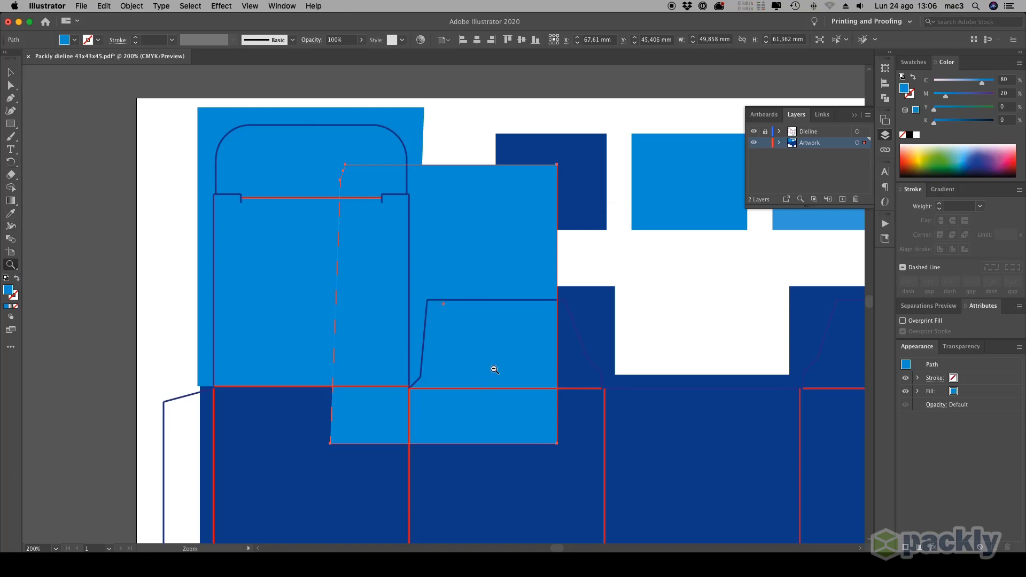
{"action": "left_click", "coordinate": [484, 368], "text": "alt"}
{"action": "left_click", "coordinate": [556, 377], "text": "alt"}
{"action": "left_click", "coordinate": [10, 72]}
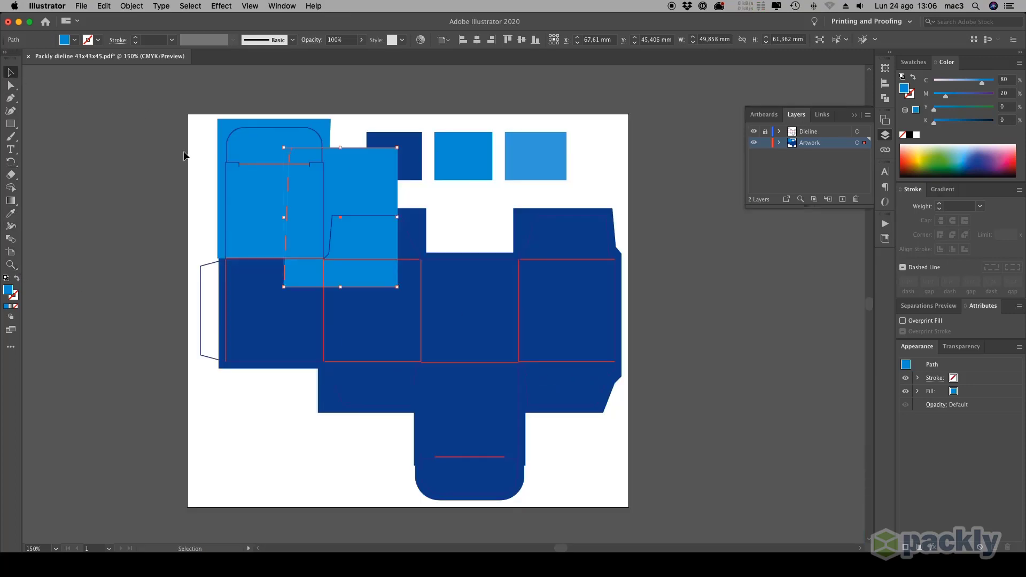
{"action": "left_click_drag", "start_coordinate": [372, 173], "coordinate": [497, 385]}
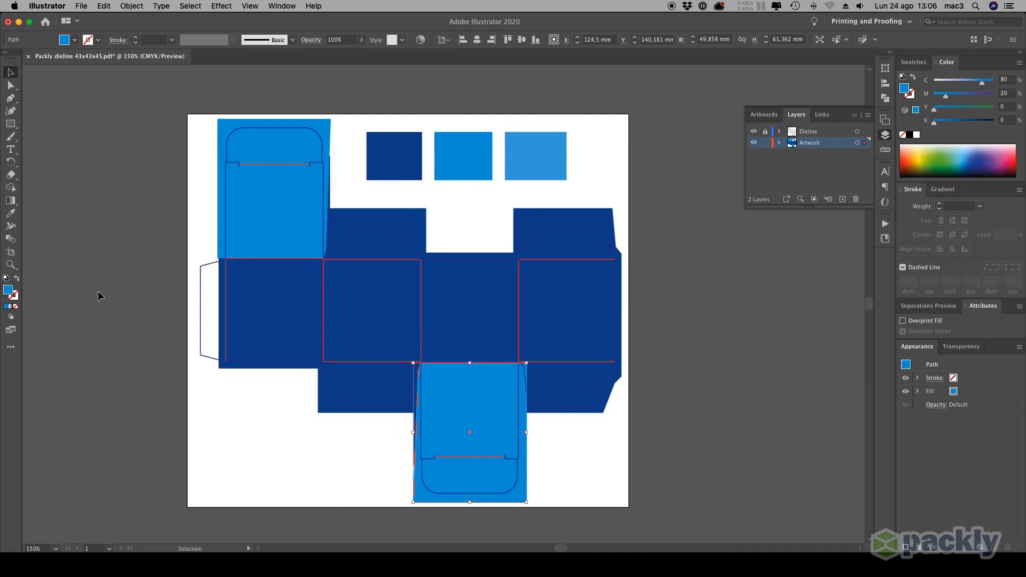
- Reshape the bottom flap shape's upper-right corner by adding anchors and pulling them inward to taper at the fold, and deselect it
{"action": "left_click", "coordinate": [10, 265]}
{"action": "left_click_drag", "start_coordinate": [407, 349], "coordinate": [504, 417]}
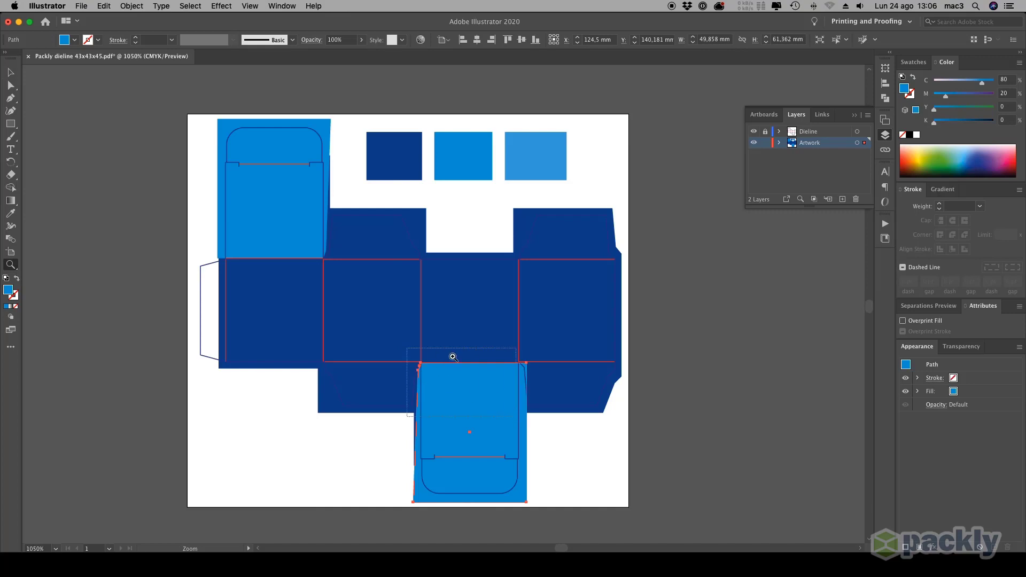
{"action": "left_click_drag", "start_coordinate": [683, 265], "coordinate": [370, 273]}
{"action": "left_click", "coordinate": [11, 97]}
{"action": "left_click", "coordinate": [505, 184]}
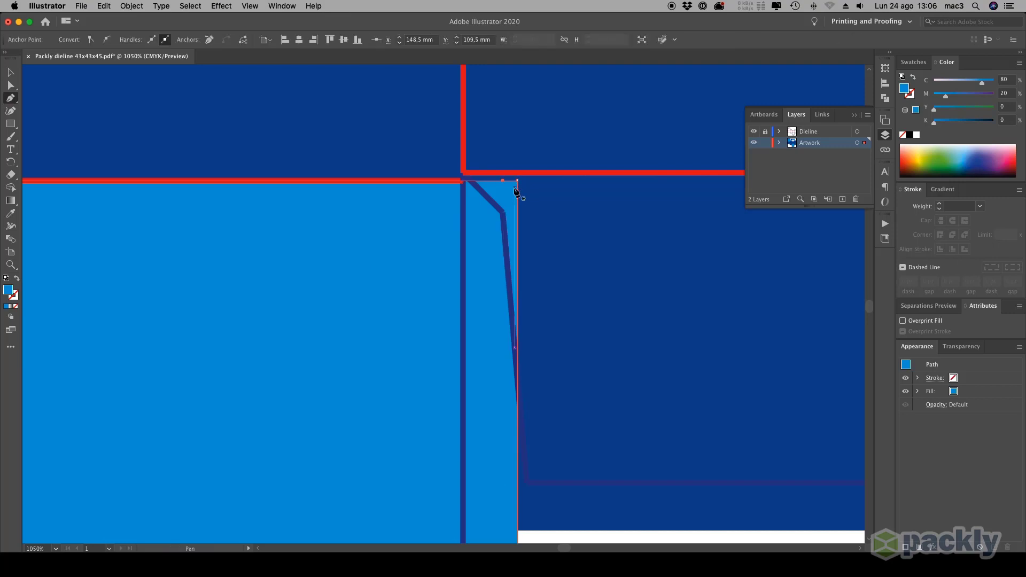
{"action": "left_click_drag", "start_coordinate": [506, 185], "coordinate": [490, 237]}
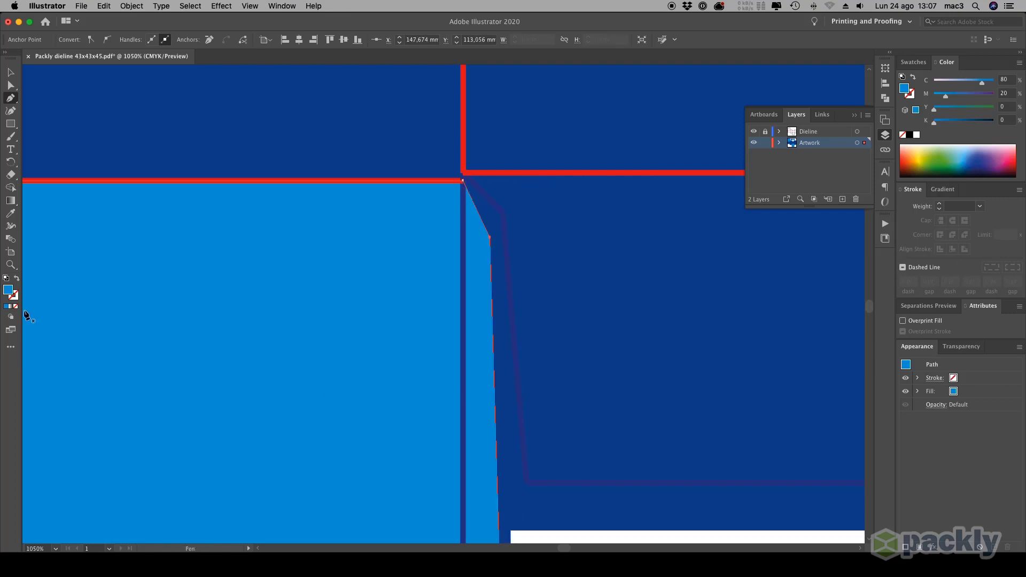
{"action": "left_click", "coordinate": [10, 264]}
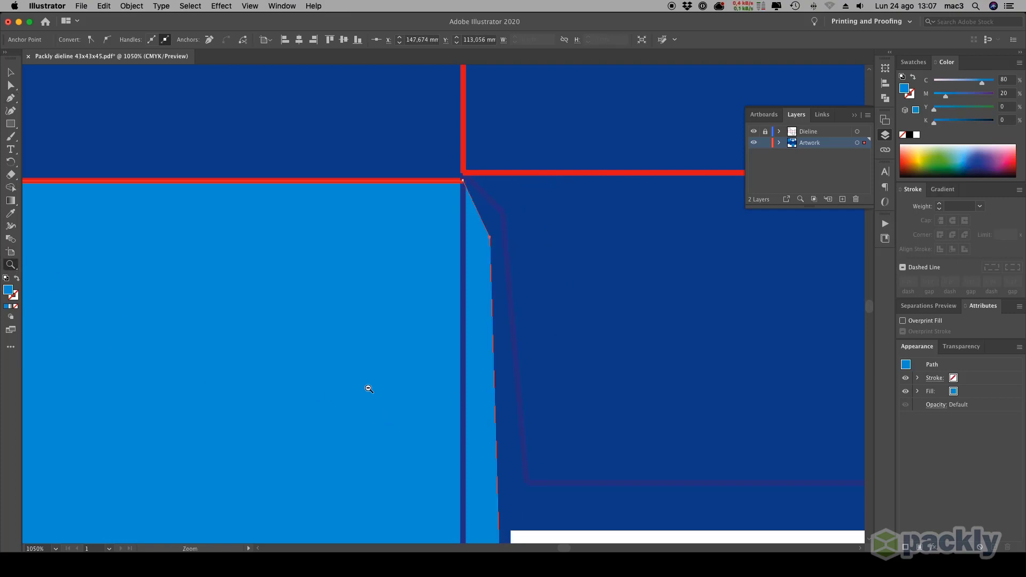
{"action": "left_click", "coordinate": [435, 369], "text": "alt"}
{"action": "left_click", "coordinate": [471, 372], "text": "alt"}
{"action": "left_click", "coordinate": [557, 400], "text": "alt"}
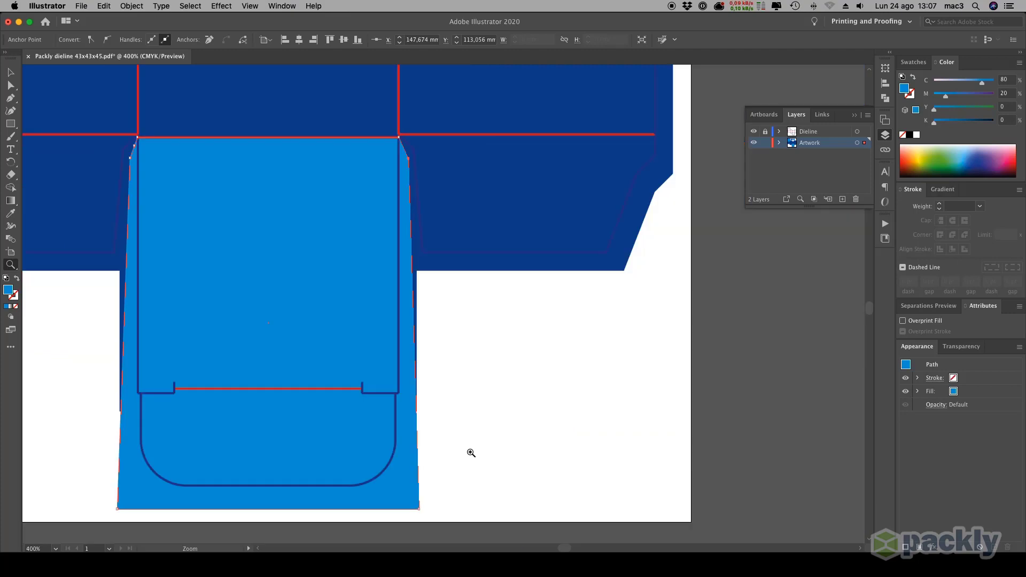
{"action": "left_click", "coordinate": [374, 313], "text": "alt"}
{"action": "left_click", "coordinate": [227, 328], "text": "alt"}
{"action": "key", "text": "v"}
{"action": "left_click", "coordinate": [74, 94]}
- Open the file my logo.pdf from the Resources folder
{"action": "scroll", "coordinate": [279, 126], "scroll_direction": "up", "scroll_amount": 8}
{"action": "key", "text": "a"}
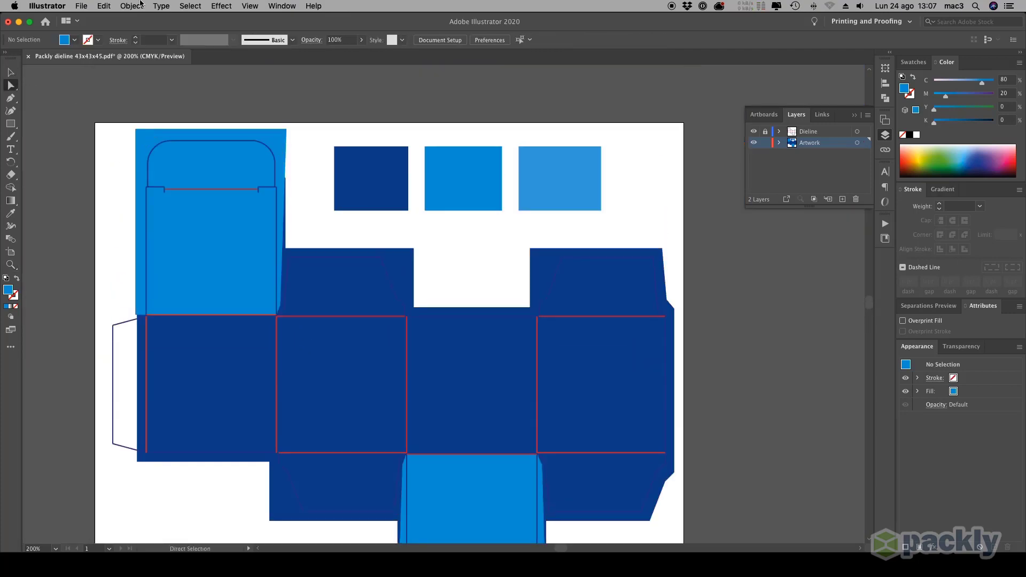
{"action": "left_click", "coordinate": [80, 5]}
{"action": "left_click", "coordinate": [92, 37]}
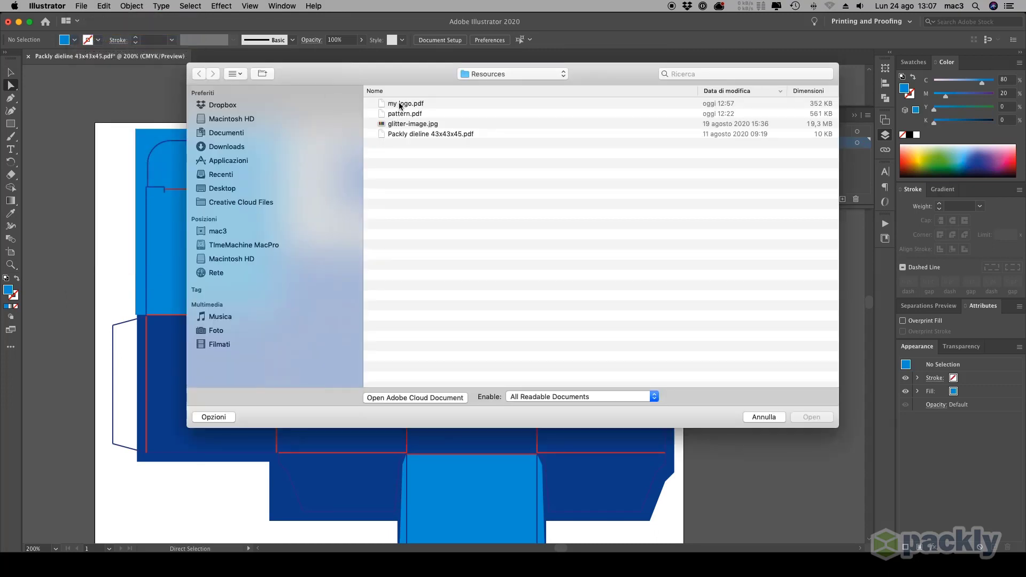
{"action": "left_click", "coordinate": [400, 105]}
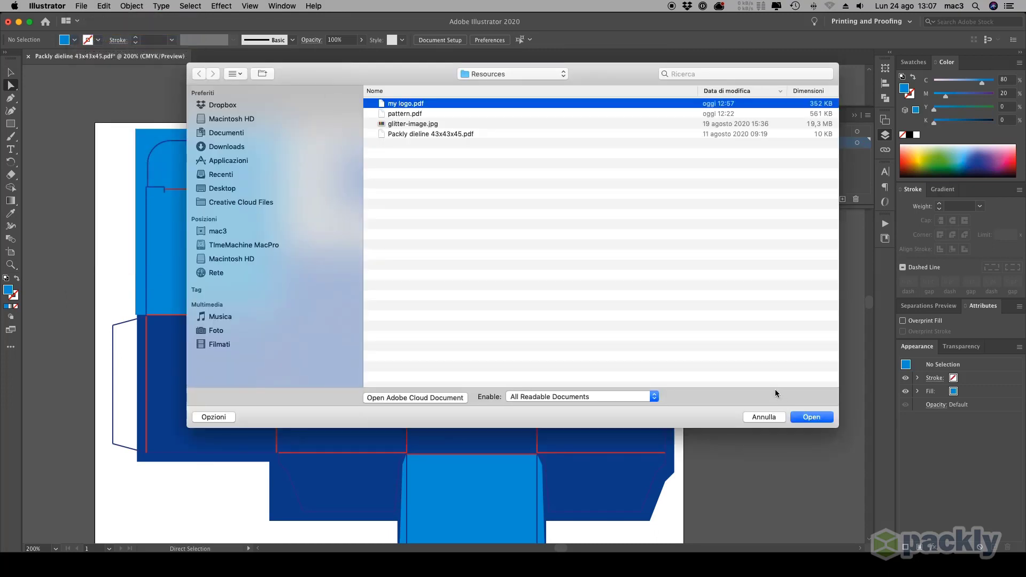
{"action": "left_click", "coordinate": [813, 419]}
{"action": "key", "text": "Return"}
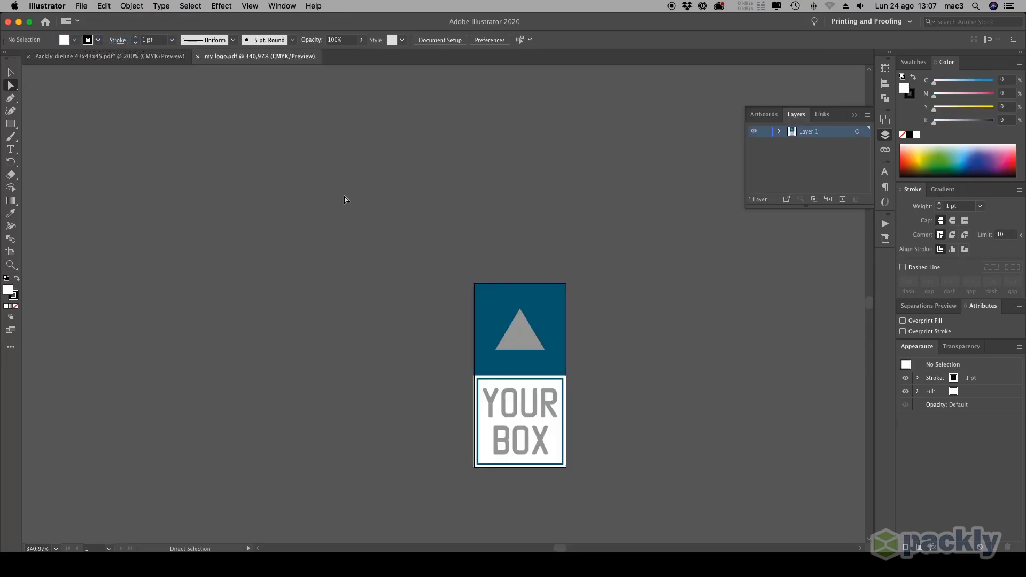
- Copy the triangle logo and YOUR BOX artwork together and return to the Packly dieline document
{"action": "left_click", "coordinate": [10, 72]}
{"action": "left_click_drag", "start_coordinate": [412, 211], "coordinate": [608, 487]}
{"action": "left_click", "coordinate": [104, 6]}
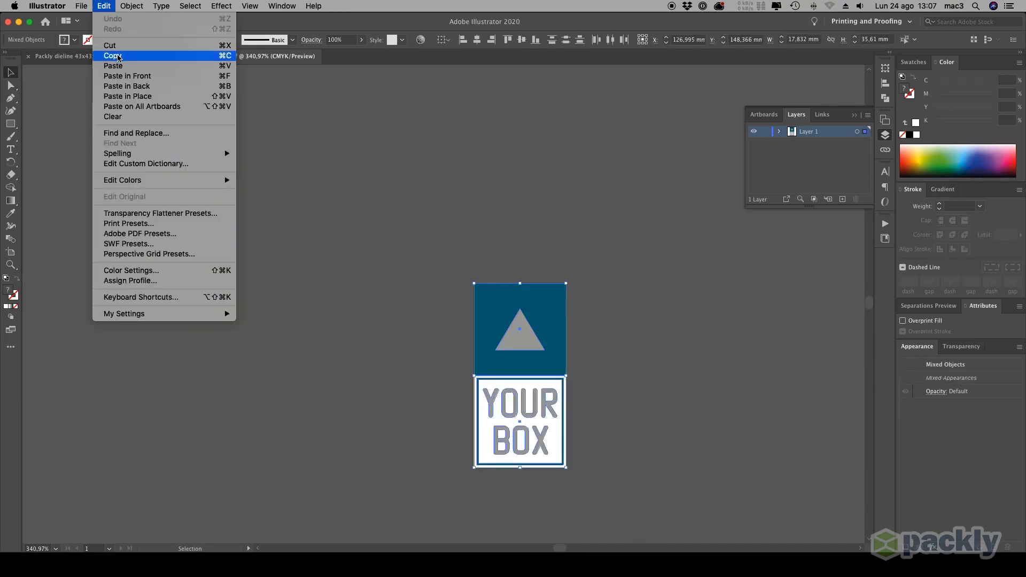
{"action": "left_click", "coordinate": [125, 57]}
{"action": "left_click", "coordinate": [116, 56]}
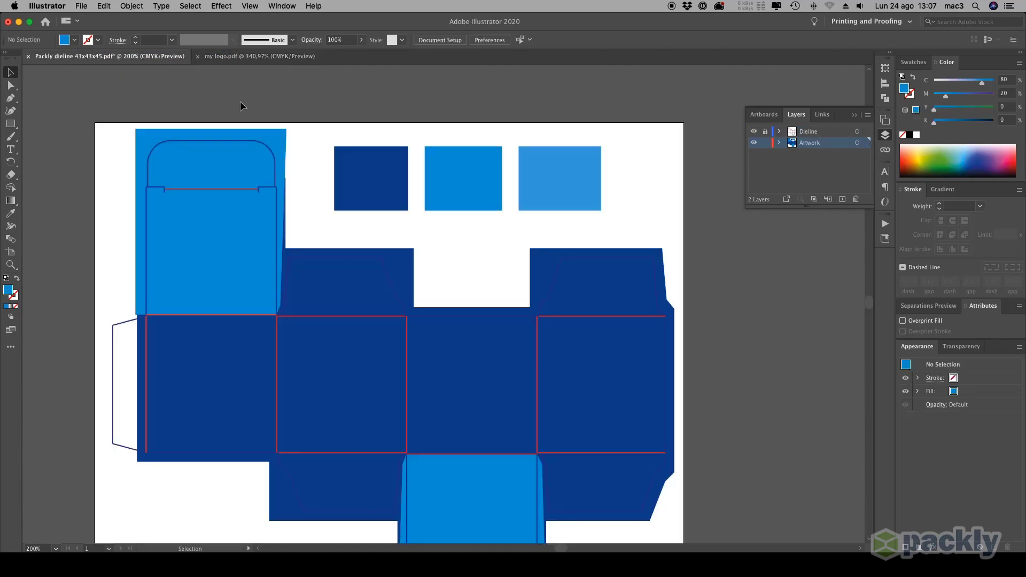
- Paste the copied logo artwork and move it to the middle of the dieline's third body panel
{"action": "left_click", "coordinate": [105, 6]}
{"action": "left_click", "coordinate": [127, 67]}
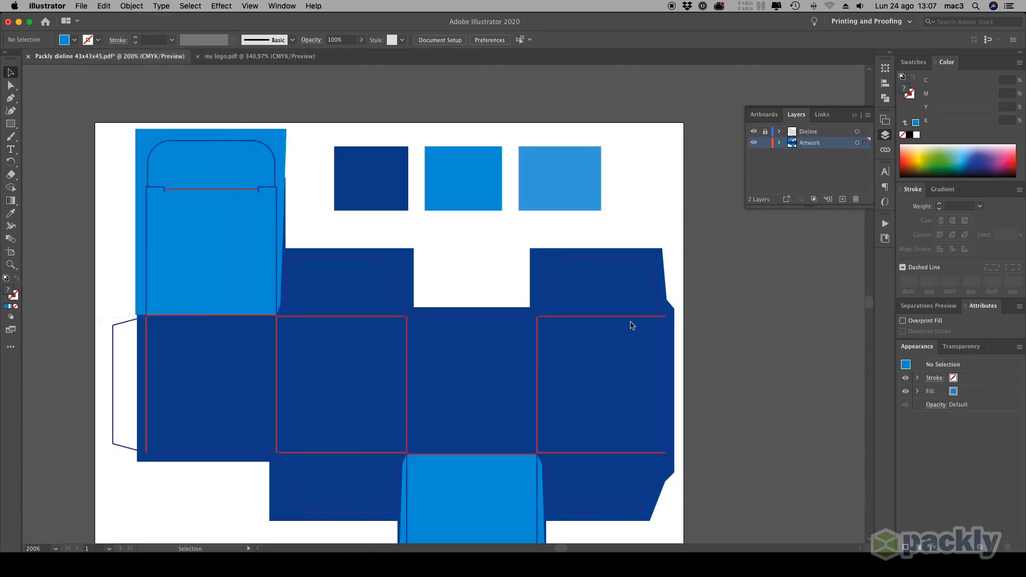
{"action": "left_click_drag", "start_coordinate": [454, 276], "coordinate": [481, 357]}
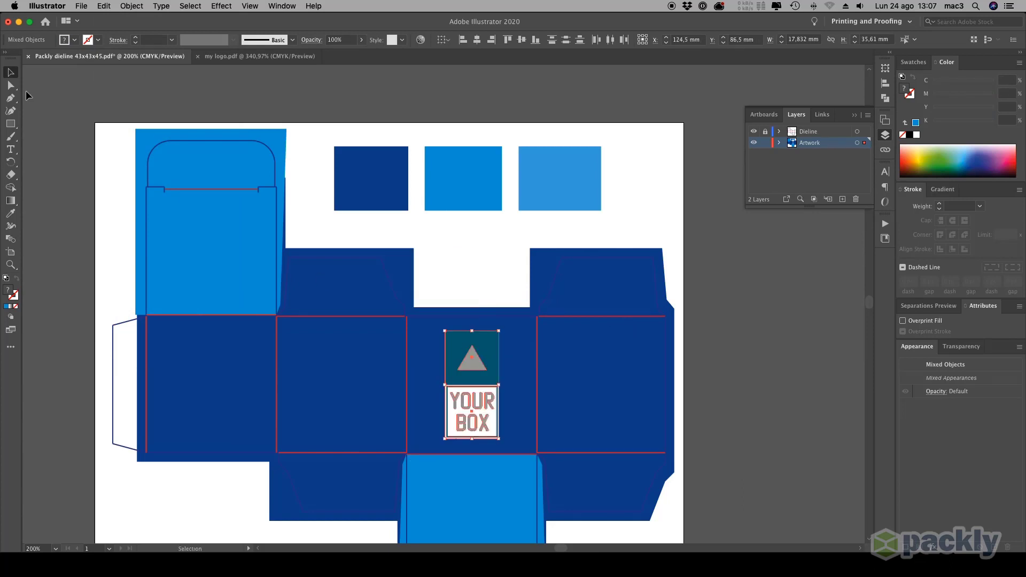
- Recolour only the square behind the logo's triangle by sampling the middle blue swatch (C80 M20 Y0 K0), and deselect it
{"action": "left_click", "coordinate": [11, 85]}
{"action": "left_click", "coordinate": [492, 346]}
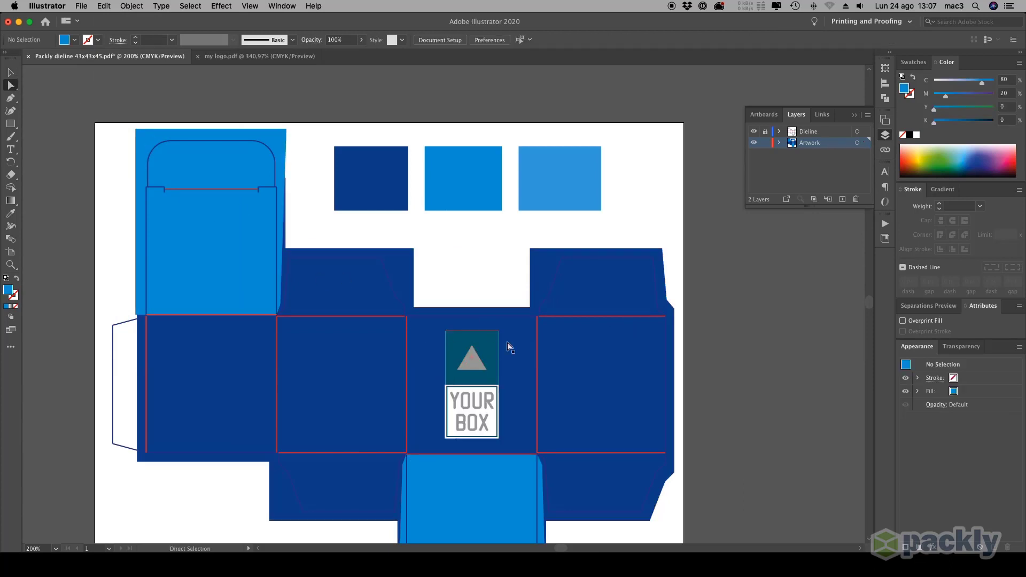
{"action": "left_click", "coordinate": [11, 212]}
{"action": "left_click", "coordinate": [469, 170]}
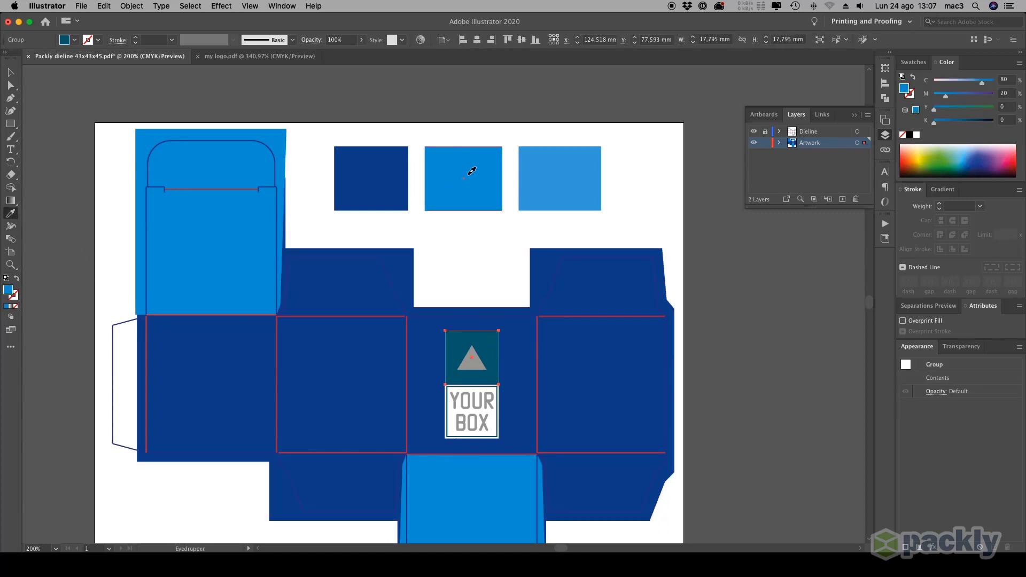
{"action": "key", "text": "super+shift+a"}
- Recolour the thin frame around the YOUR BOX text with the same C80 M20 blue, sampled from the square above it
{"action": "left_click", "coordinate": [11, 264]}
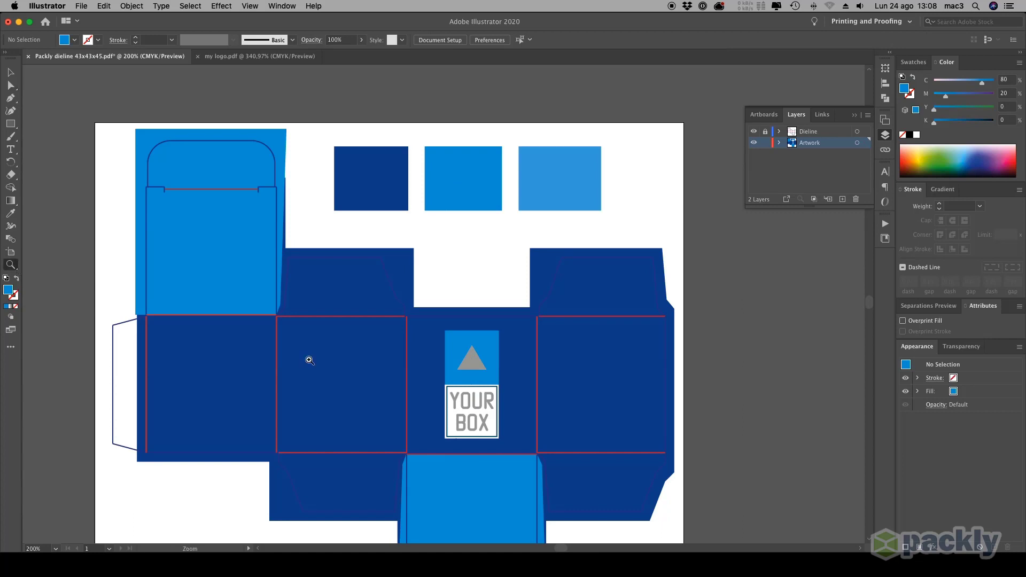
{"action": "left_click_drag", "start_coordinate": [484, 377], "coordinate": [554, 421]}
{"action": "left_click", "coordinate": [10, 85]}
{"action": "left_click", "coordinate": [190, 165]}
{"action": "left_click", "coordinate": [11, 213]}
{"action": "left_click", "coordinate": [101, 101]}
- Change the logo triangle's fill to white by setting black to 0%, and deselect it
{"action": "left_click", "coordinate": [10, 264]}
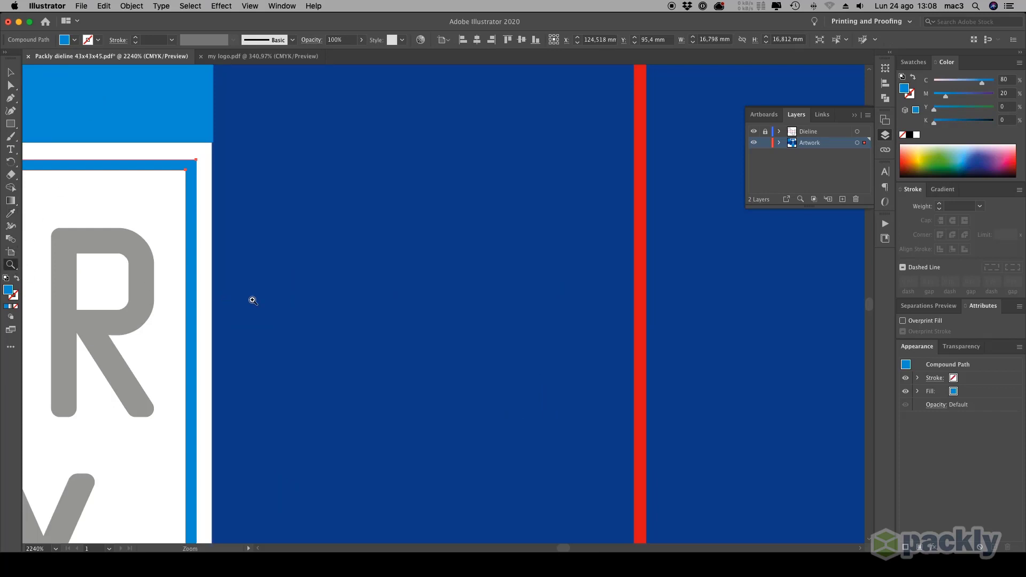
{"action": "left_click", "coordinate": [375, 301], "text": "alt"}
{"action": "left_click", "coordinate": [446, 302], "text": "alt"}
{"action": "left_click", "coordinate": [418, 304], "text": "alt"}
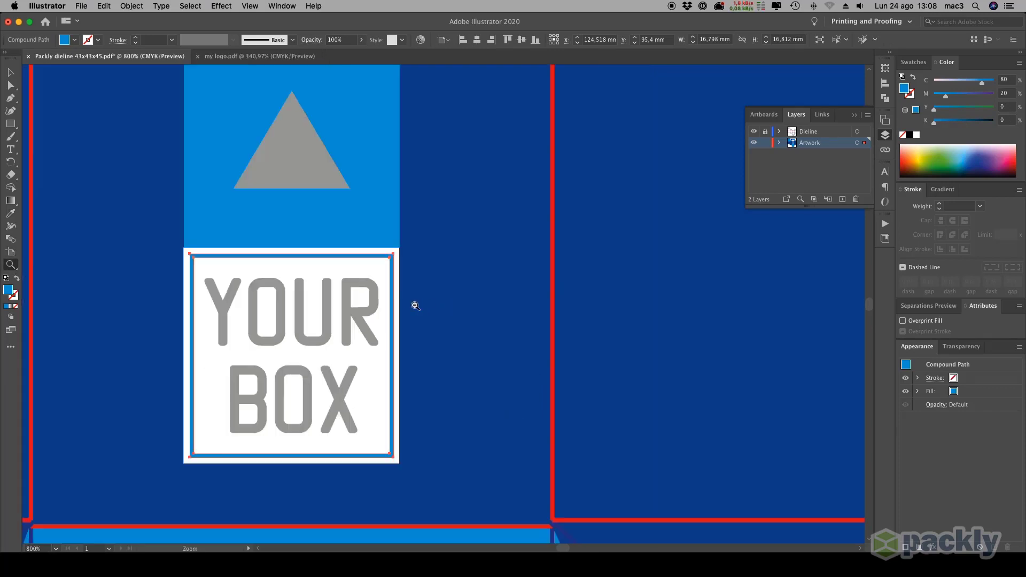
{"action": "left_click", "coordinate": [409, 304], "text": "alt"}
{"action": "left_click", "coordinate": [479, 307], "text": "alt"}
{"action": "left_click", "coordinate": [477, 305], "text": "alt"}
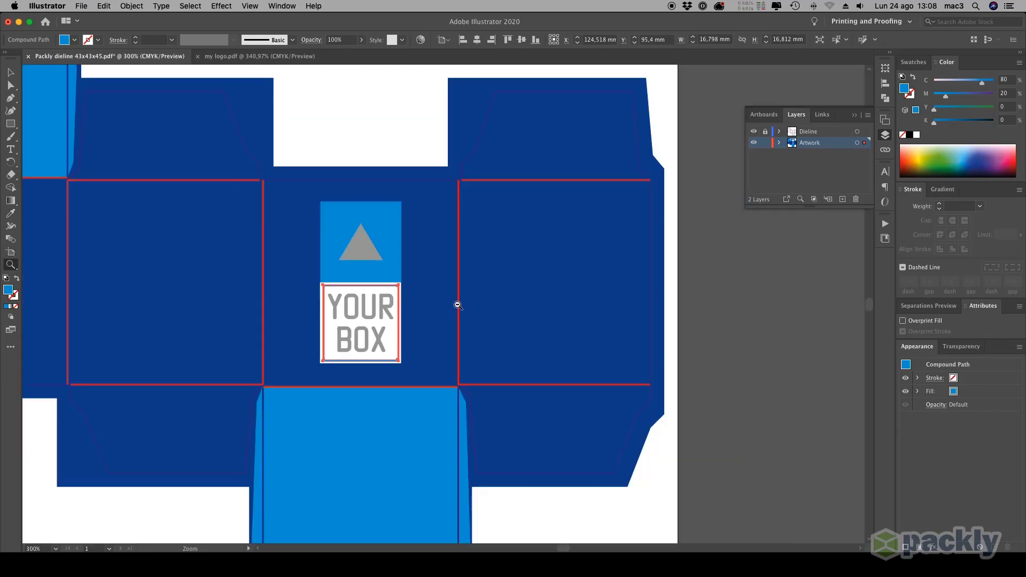
{"action": "left_click", "coordinate": [458, 303], "text": "alt"}
{"action": "left_click", "coordinate": [18, 85]}
{"action": "left_click", "coordinate": [285, 150]}
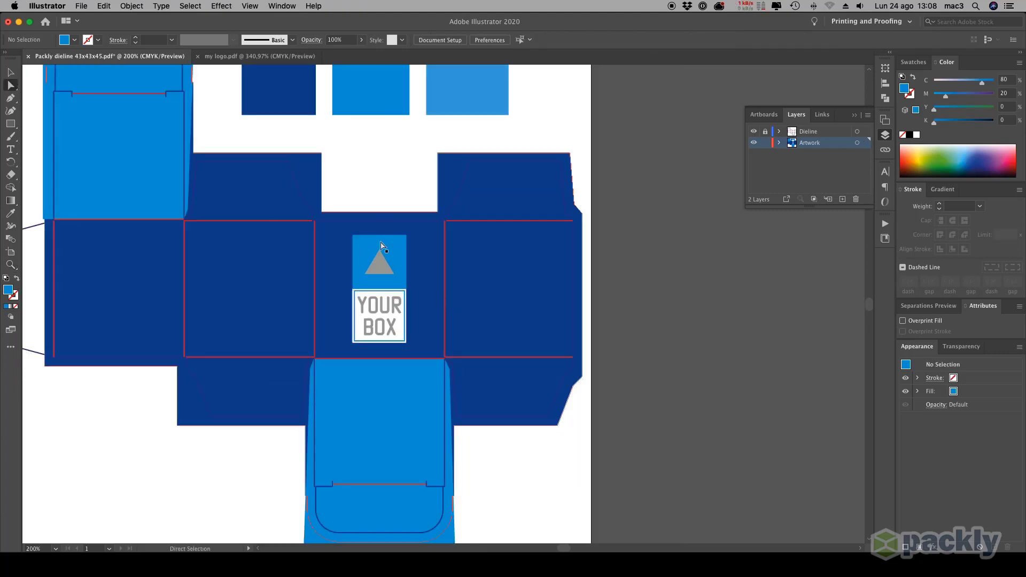
{"action": "left_click", "coordinate": [383, 266]}
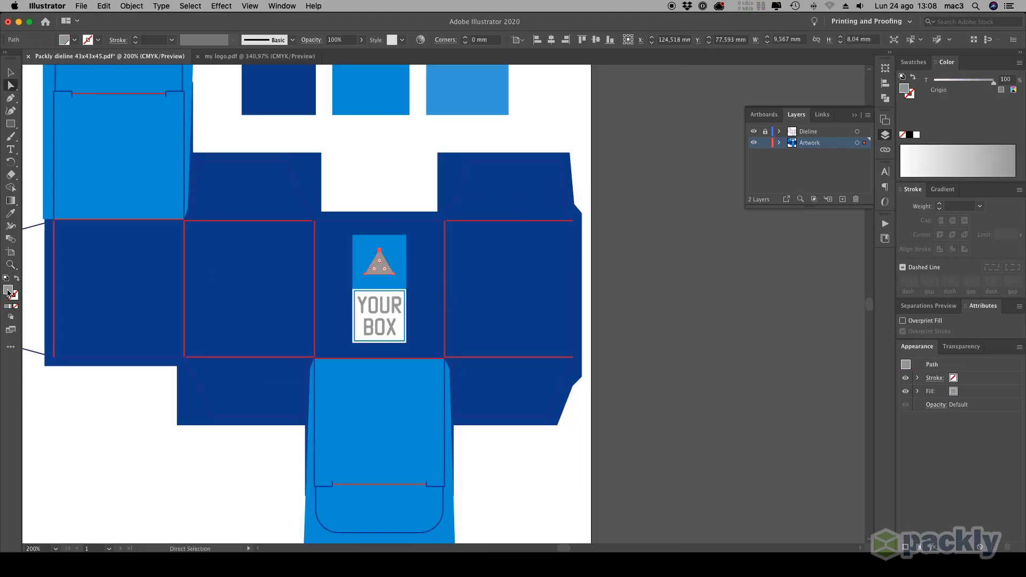
{"action": "double_click", "coordinate": [9, 291]}
{"action": "left_click", "coordinate": [756, 384]}
{"action": "left_click", "coordinate": [769, 422]}
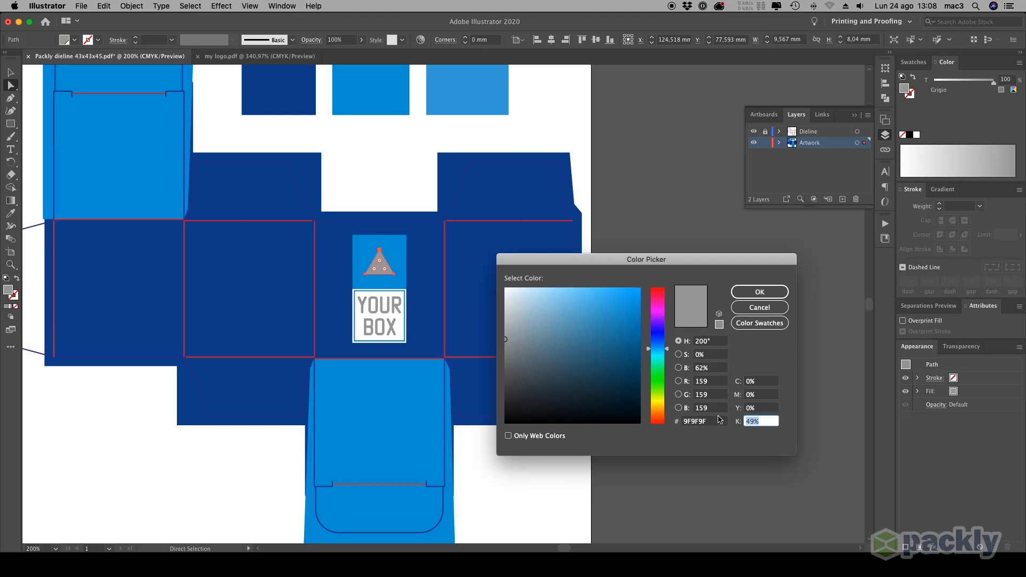
{"action": "type", "text": "0"}
{"action": "key", "text": "Tab"}
{"action": "left_click", "coordinate": [760, 293]}
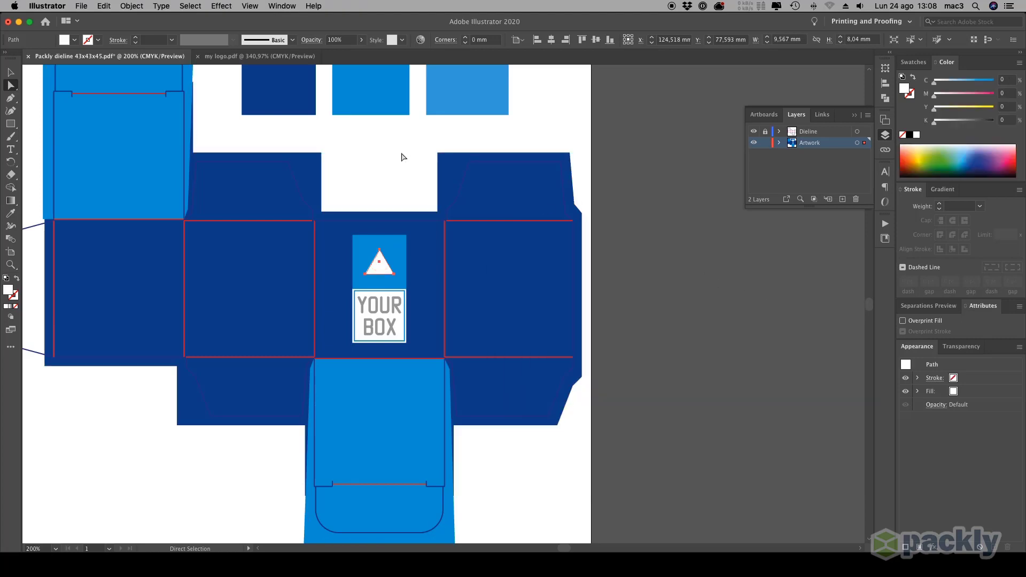
{"action": "left_click", "coordinate": [402, 156]}
- Create a new layer above Artwork and name it Image
{"action": "left_click", "coordinate": [13, 73]}
{"action": "scroll", "coordinate": [444, 242], "scroll_direction": "up", "scroll_amount": 4}
{"action": "scroll", "coordinate": [443, 242], "scroll_direction": "left", "scroll_amount": 4}
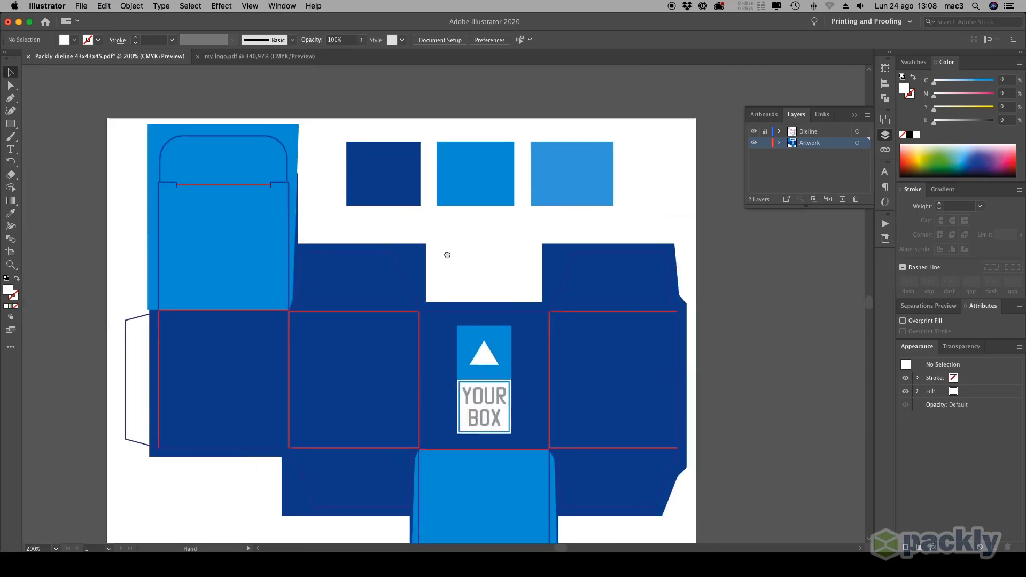
{"action": "key", "text": "m"}
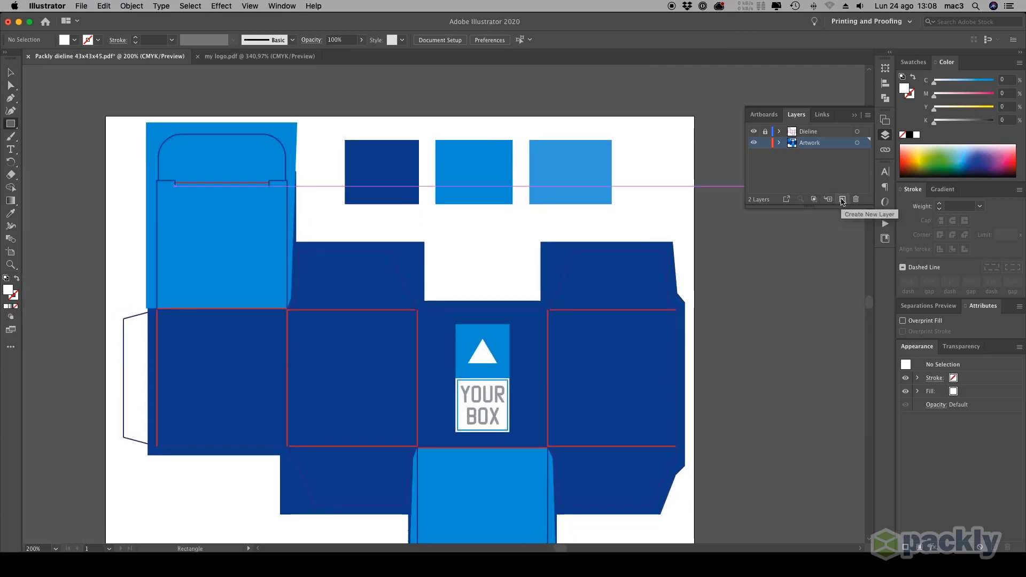
{"action": "left_click", "coordinate": [843, 200]}
{"action": "double_click", "coordinate": [810, 143]}
{"action": "key", "text": "BackSpace"}
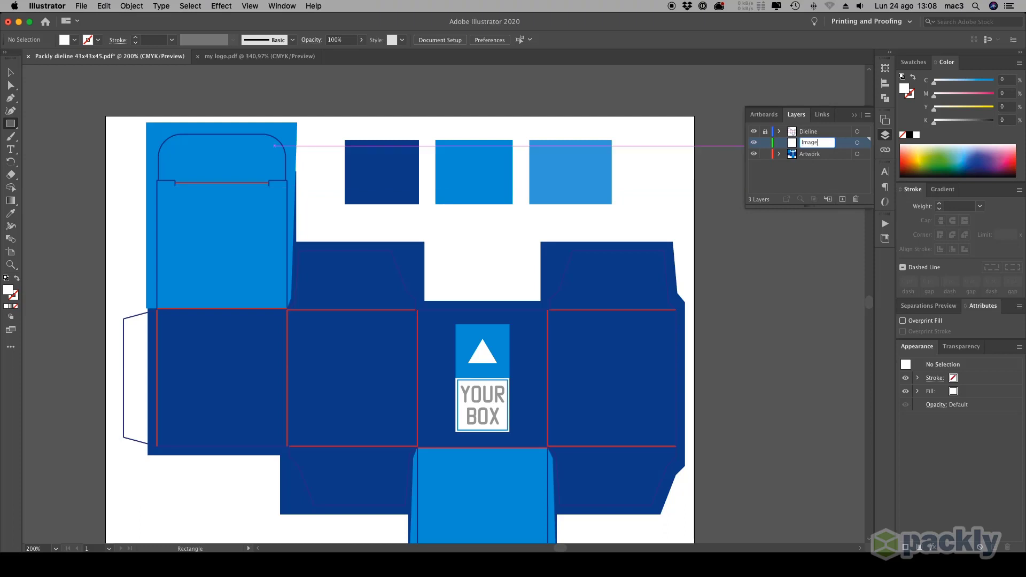
{"action": "key", "text": "Return"}
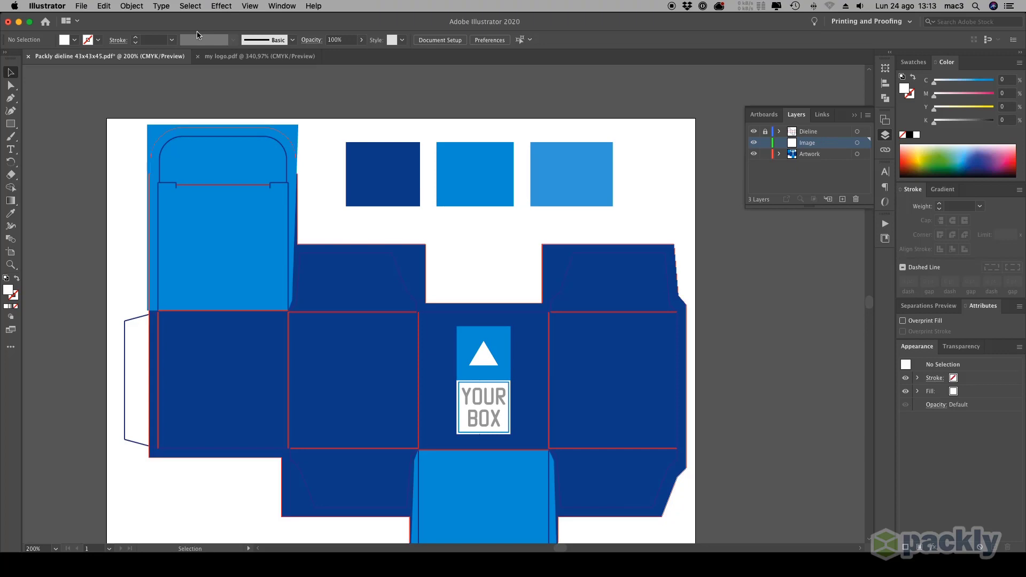
- Place glitter-image.jpg from the Resources folder over the dieline's second body panel and inspect its link details
{"action": "left_click", "coordinate": [81, 6]}
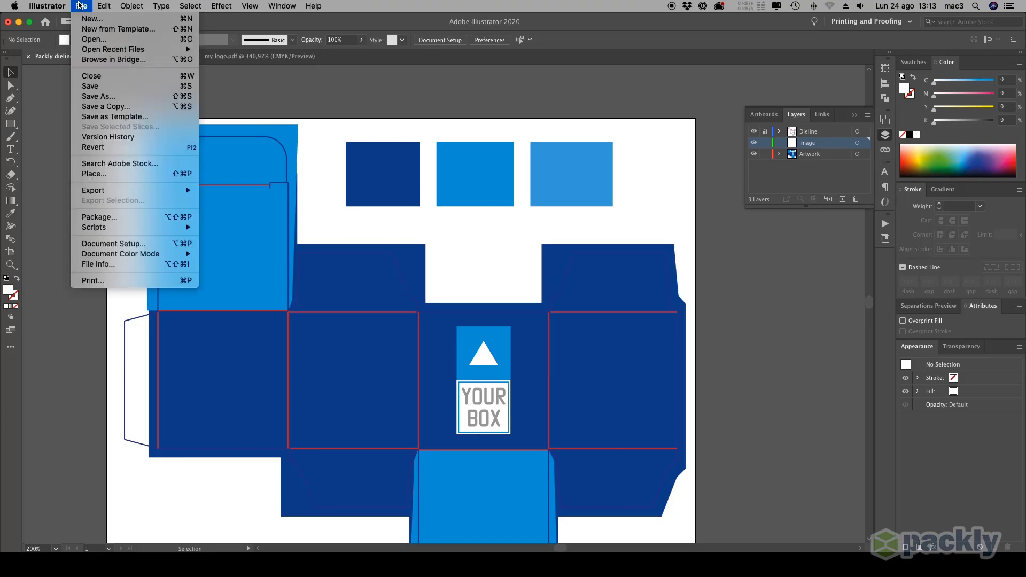
{"action": "left_click", "coordinate": [119, 174]}
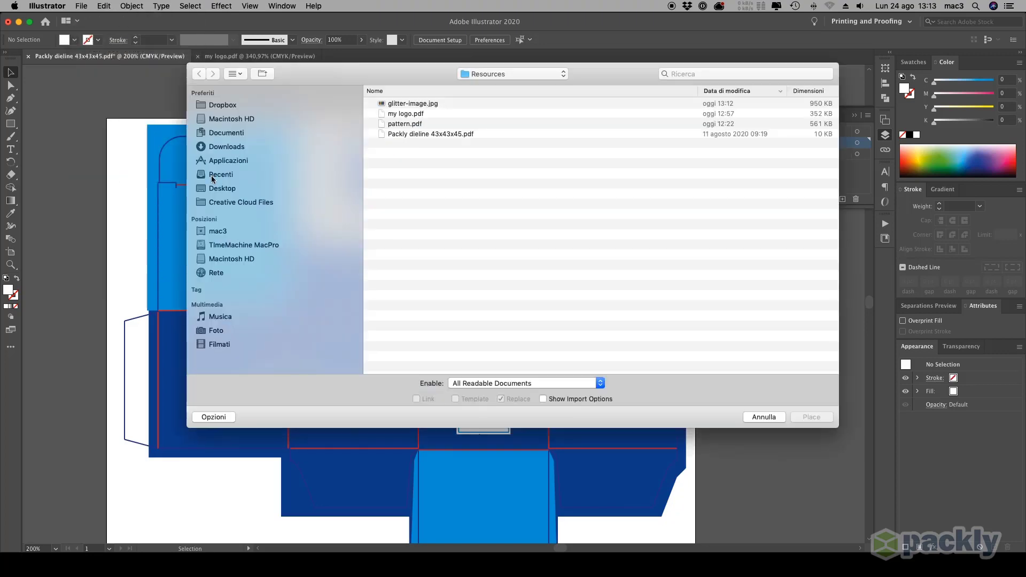
{"action": "left_click", "coordinate": [418, 105]}
{"action": "left_click", "coordinate": [816, 419]}
{"action": "left_click", "coordinate": [283, 245]}
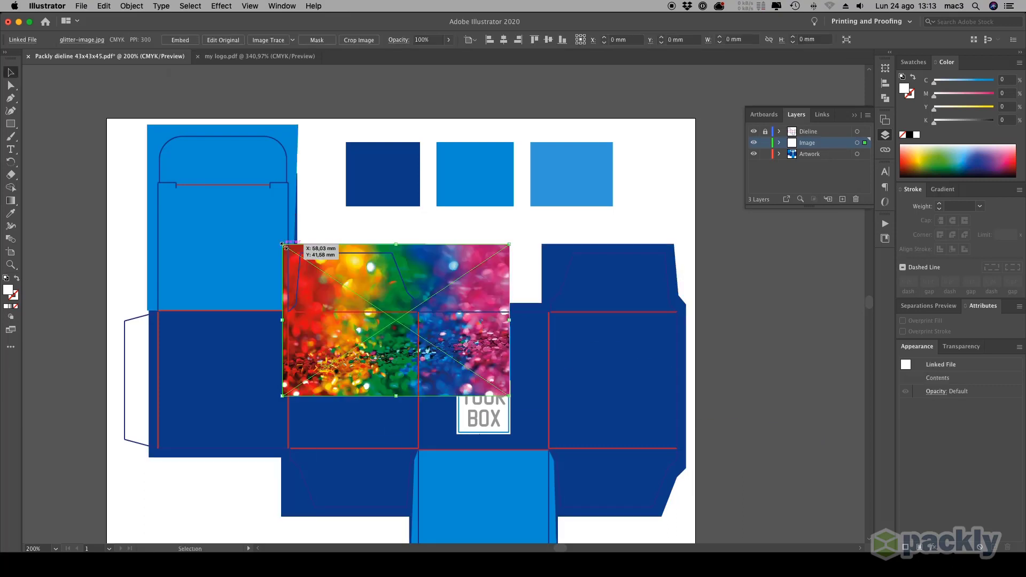
{"action": "left_click_drag", "start_coordinate": [355, 273], "coordinate": [351, 333]}
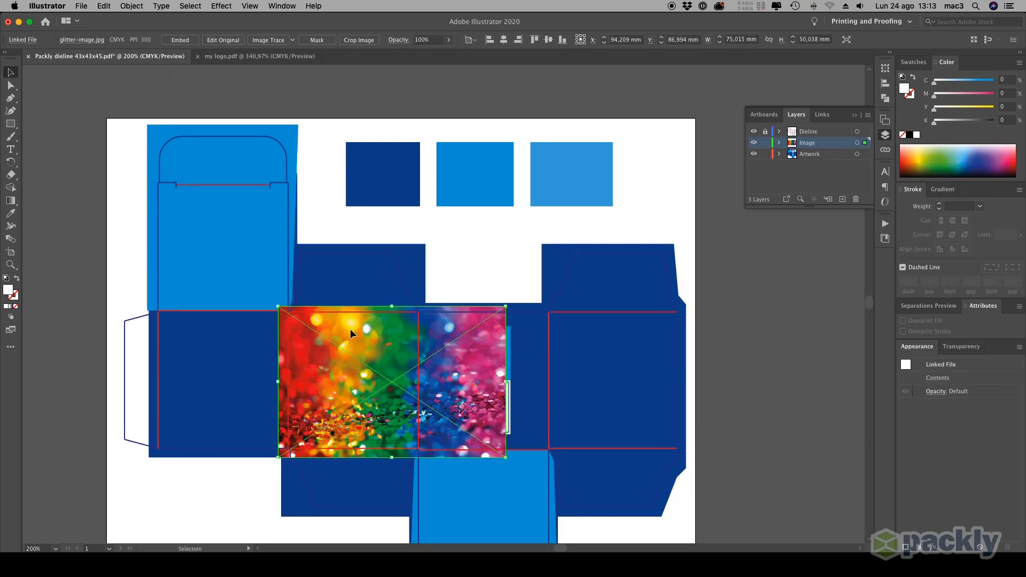
{"action": "left_click", "coordinate": [823, 115]}
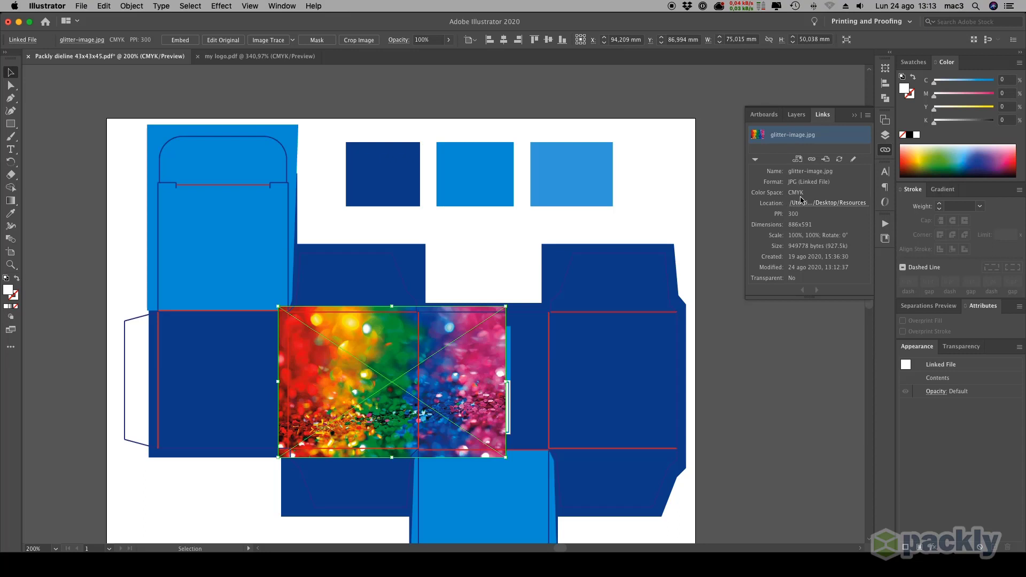
{"action": "left_click", "coordinate": [797, 115]}
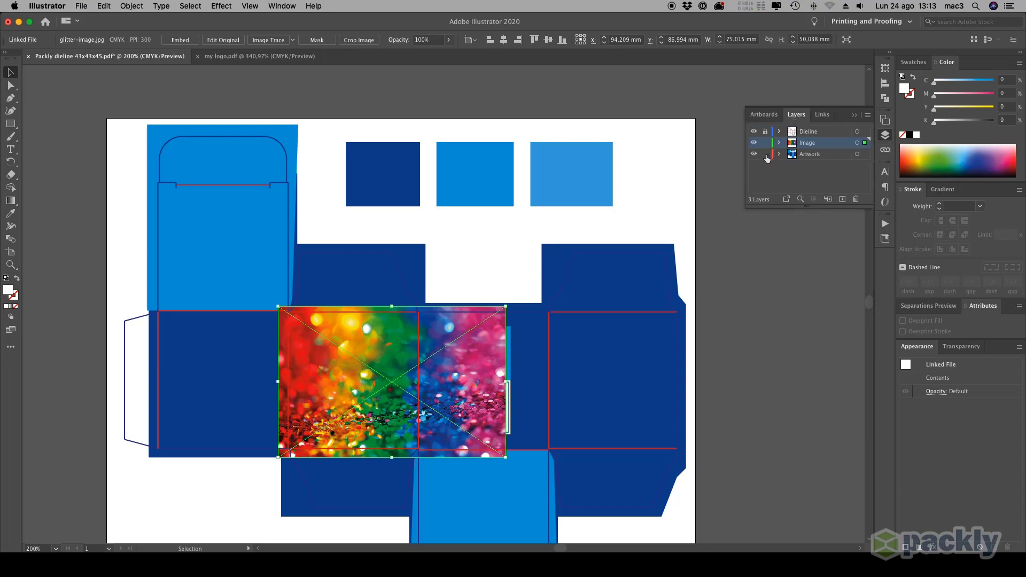
- Lock the Artwork layer and draw a rectangle about 43 x 47 mm over the second body panel, extending slightly past its upper and lower folds
{"action": "left_click", "coordinate": [11, 266]}
{"action": "left_click_drag", "start_coordinate": [295, 318], "coordinate": [438, 471]}
{"action": "left_click", "coordinate": [11, 124]}
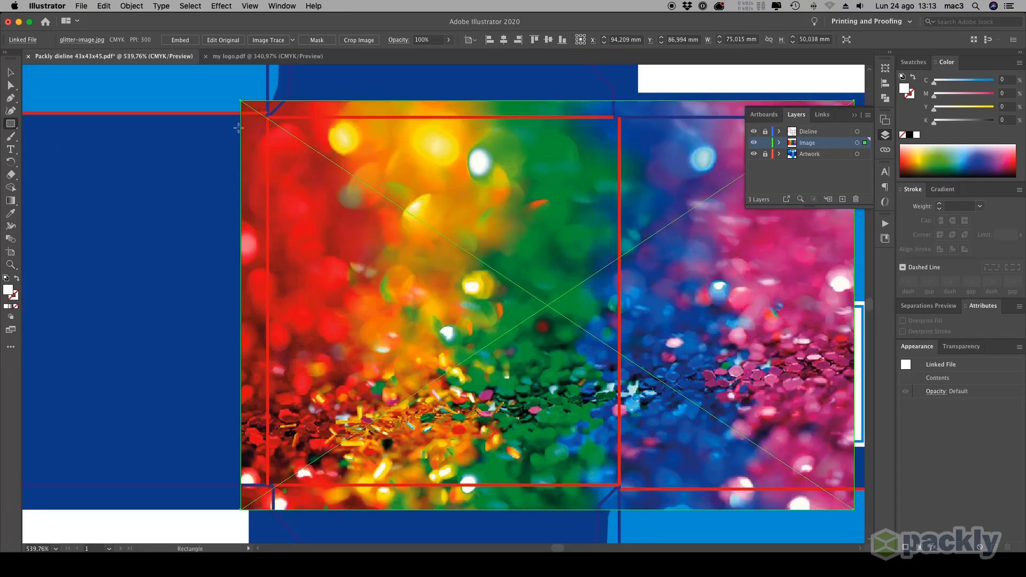
{"action": "mouse_move", "coordinate": [268, 110]}
{"action": "left_mouse_down"}
{"action": "mouse_move", "coordinate": [400, 305]}
{"action": "mouse_move", "coordinate": [585, 488]}
{"action": "mouse_move", "coordinate": [619, 492]}
{"action": "left_mouse_up"}
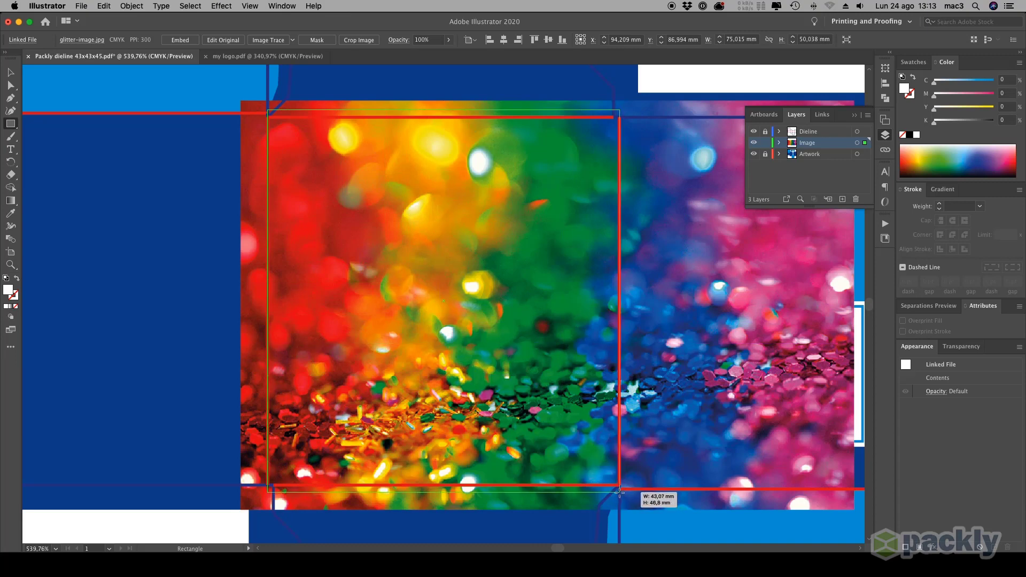
- Select the rectangle together with the glitter image and make a clipping mask from them
{"action": "key", "text": "v"}
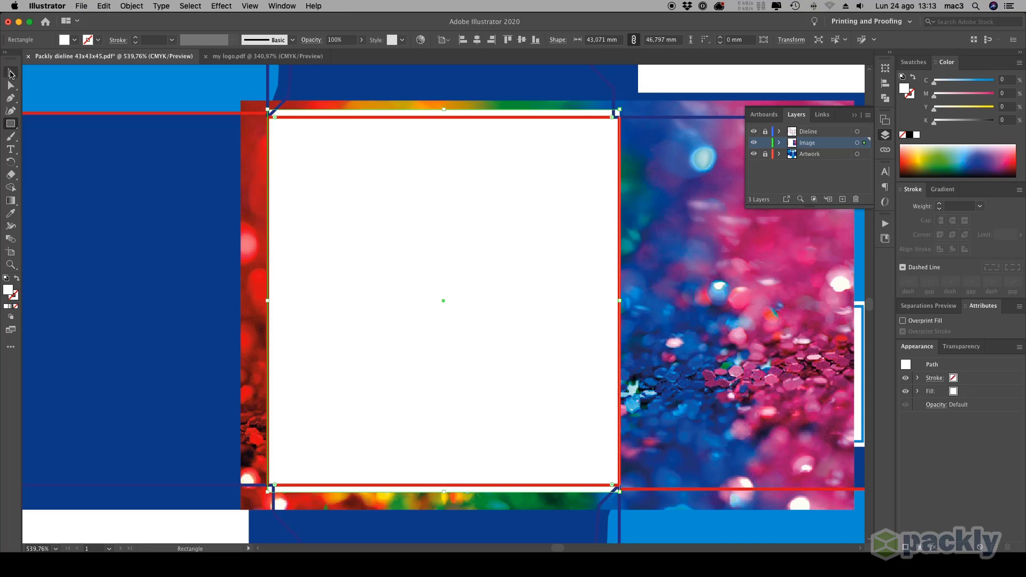
{"action": "left_click", "coordinate": [308, 107], "text": "shift"}
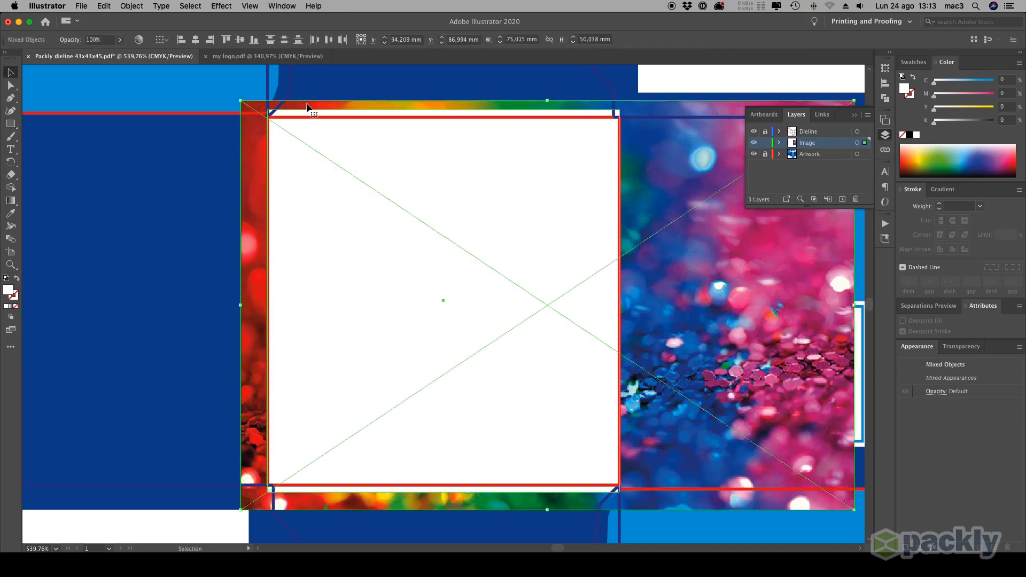
{"action": "left_click", "coordinate": [132, 7]}
{"action": "mouse_move", "coordinate": [187, 342]}
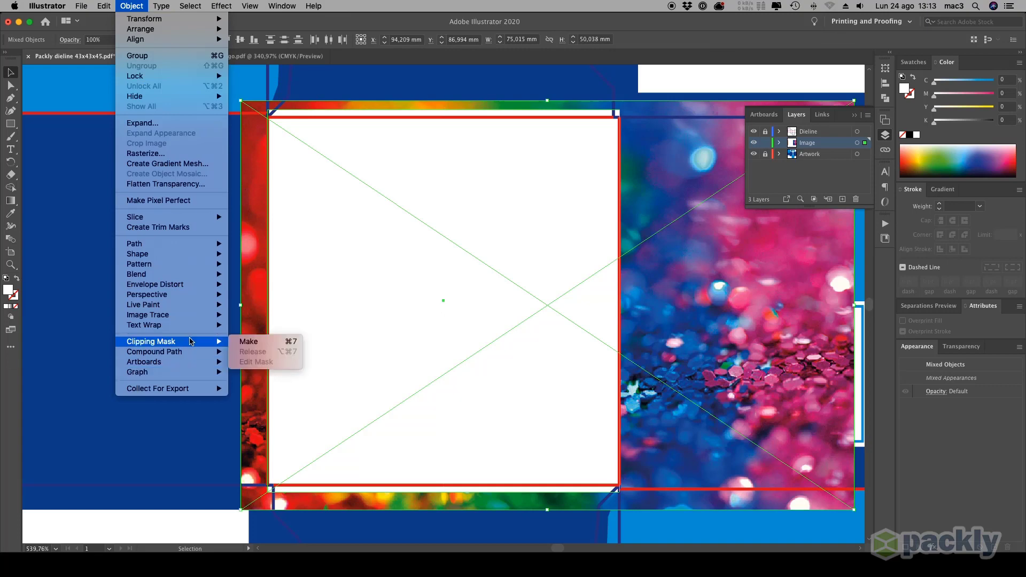
{"action": "left_click", "coordinate": [247, 341]}
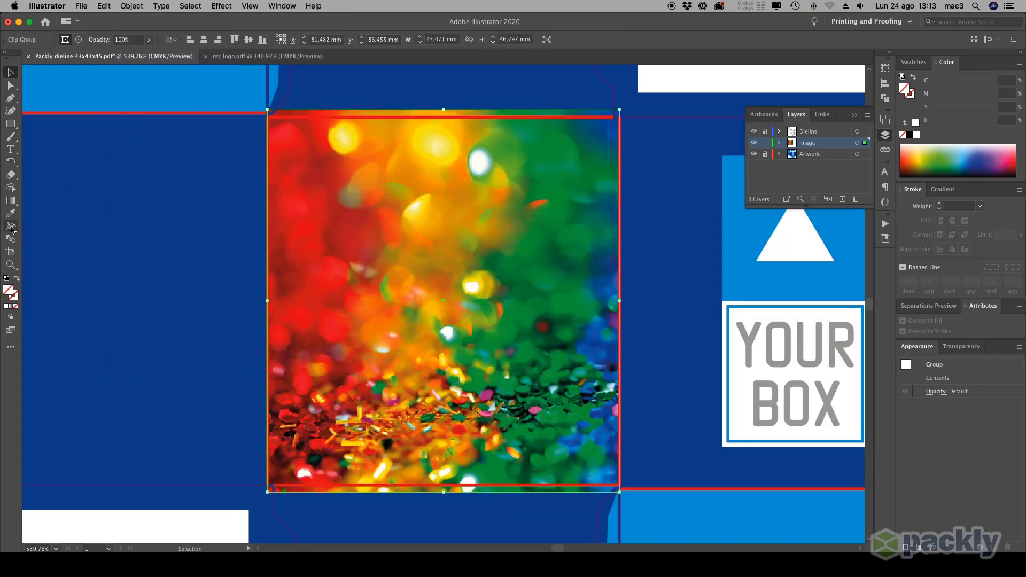
- Taper the clipping mask's upper-left corner at the fold by adding anchors and moving the corner inward
{"action": "left_click", "coordinate": [11, 264]}
{"action": "left_click_drag", "start_coordinate": [249, 100], "coordinate": [297, 141]}
{"action": "left_click", "coordinate": [11, 99]}
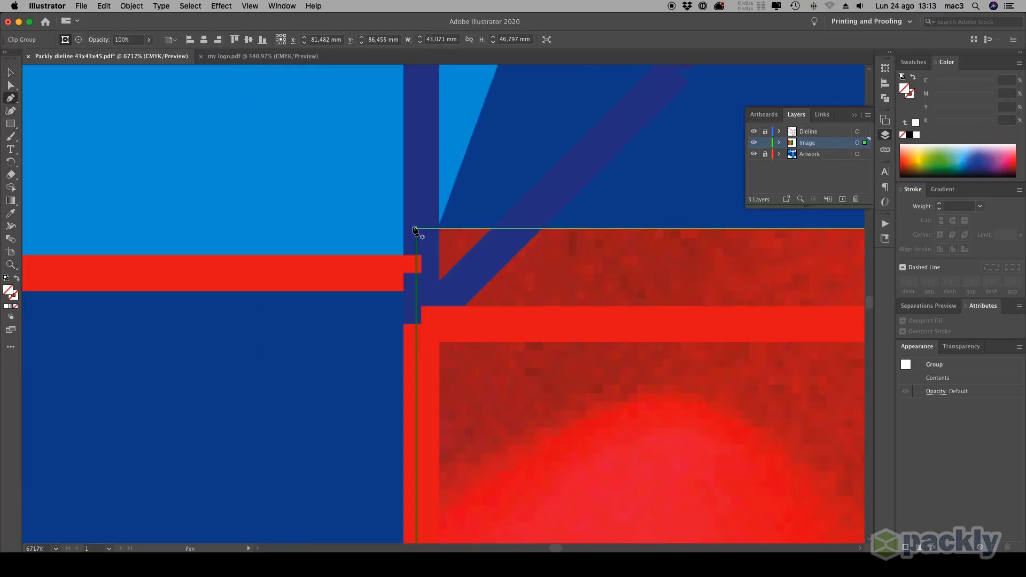
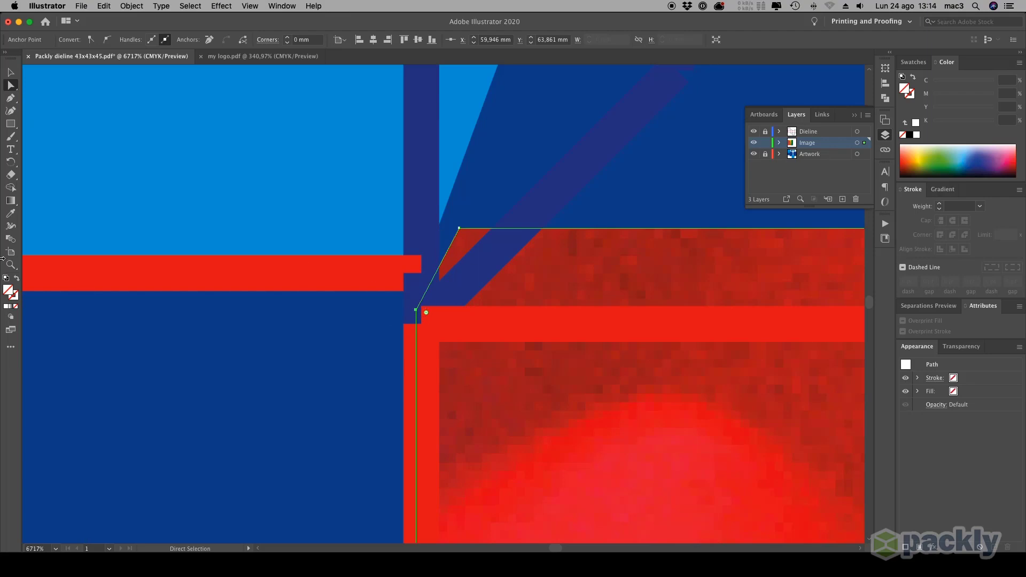
- Taper the clipping mask's lower-right corner at the fold by adding an anchor on the lower edge and moving the corner point up
{"action": "left_click", "coordinate": [17, 266]}
{"action": "left_click", "coordinate": [384, 332], "text": "alt"}
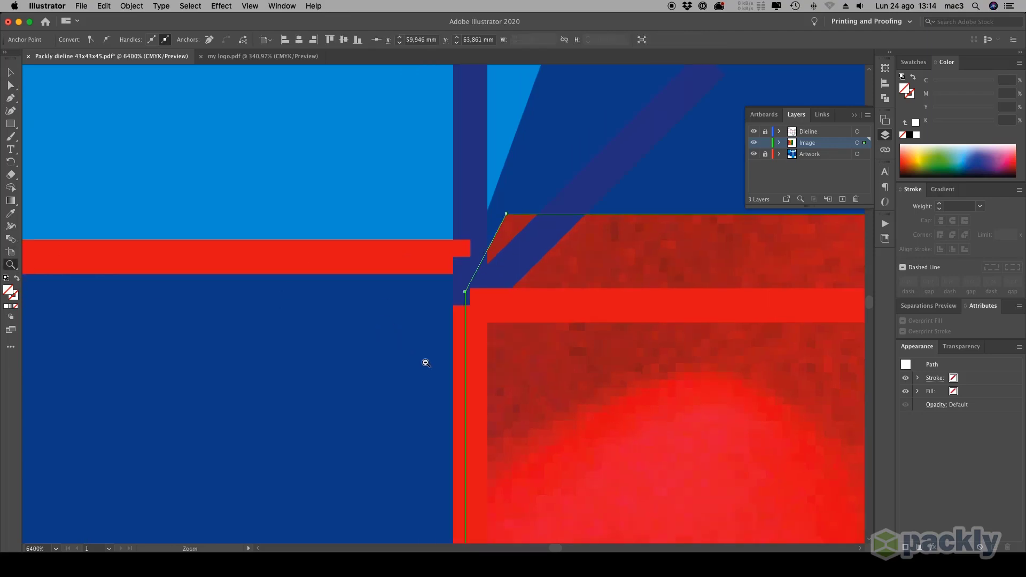
{"action": "left_click_drag", "start_coordinate": [513, 325], "coordinate": [96, 342]}
{"action": "left_click_drag", "start_coordinate": [802, 321], "coordinate": [317, 333]}
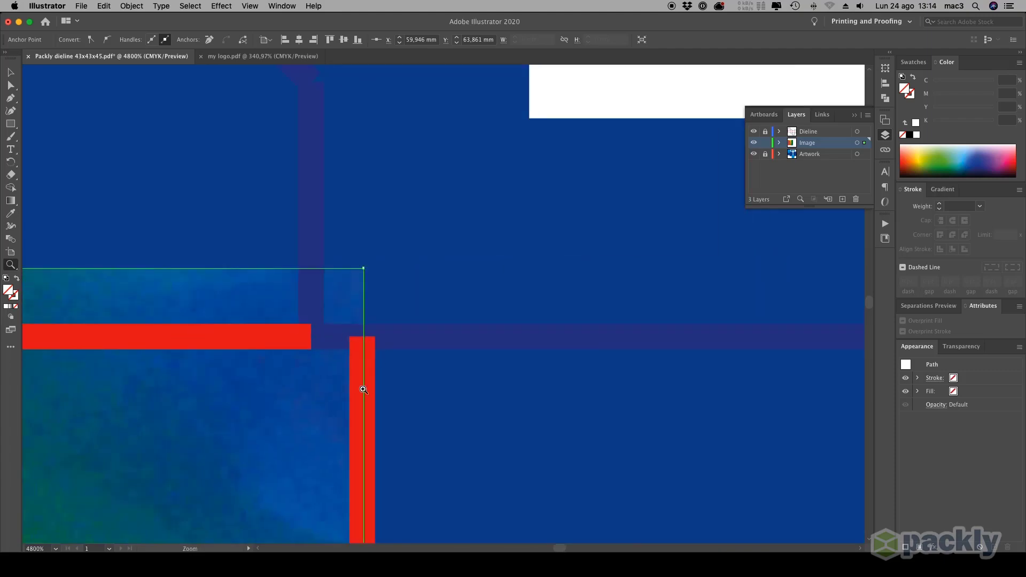
{"action": "left_click", "coordinate": [424, 369], "text": "alt"}
{"action": "left_click", "coordinate": [424, 368], "text": "alt"}
{"action": "left_click", "coordinate": [461, 479], "text": "alt"}
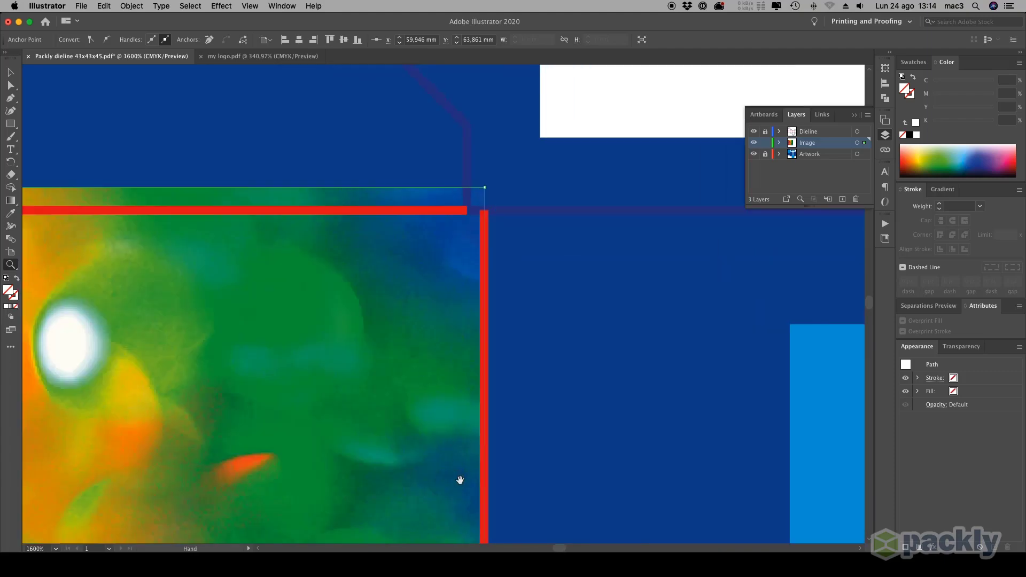
{"action": "left_click_drag", "start_coordinate": [460, 479], "coordinate": [491, 228]}
{"action": "scroll", "coordinate": [491, 228], "scroll_direction": "down", "scroll_amount": 5}
{"action": "left_click", "coordinate": [457, 362], "text": "alt"}
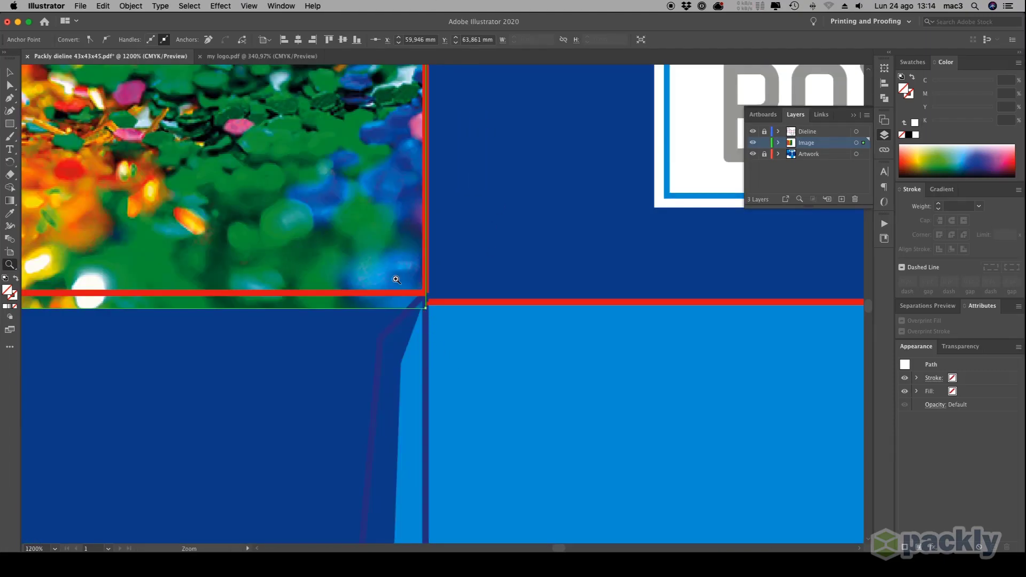
{"action": "left_click_drag", "start_coordinate": [472, 335], "coordinate": [465, 339]}
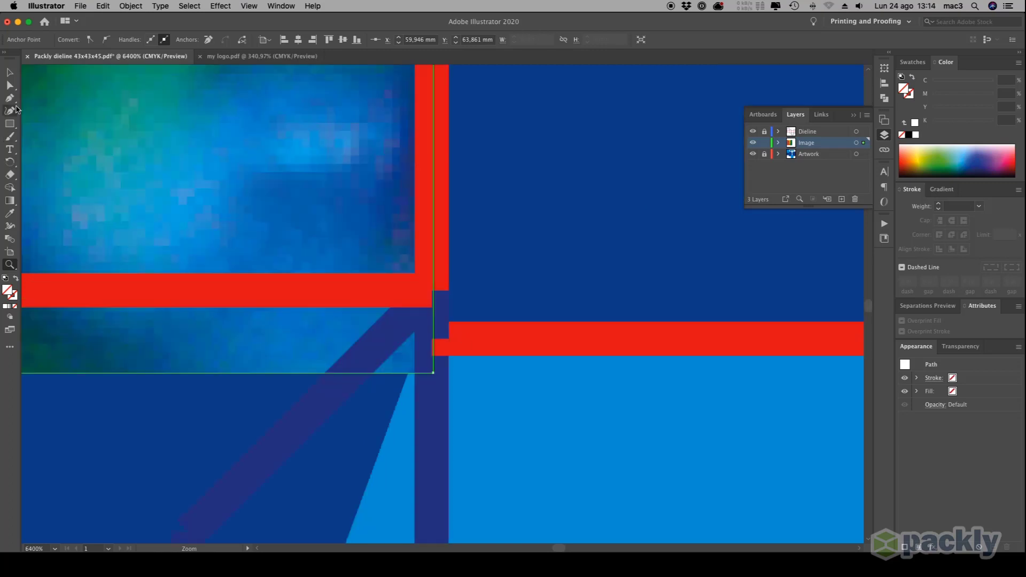
{"action": "key", "text": "p"}
{"action": "left_click", "coordinate": [402, 374]}
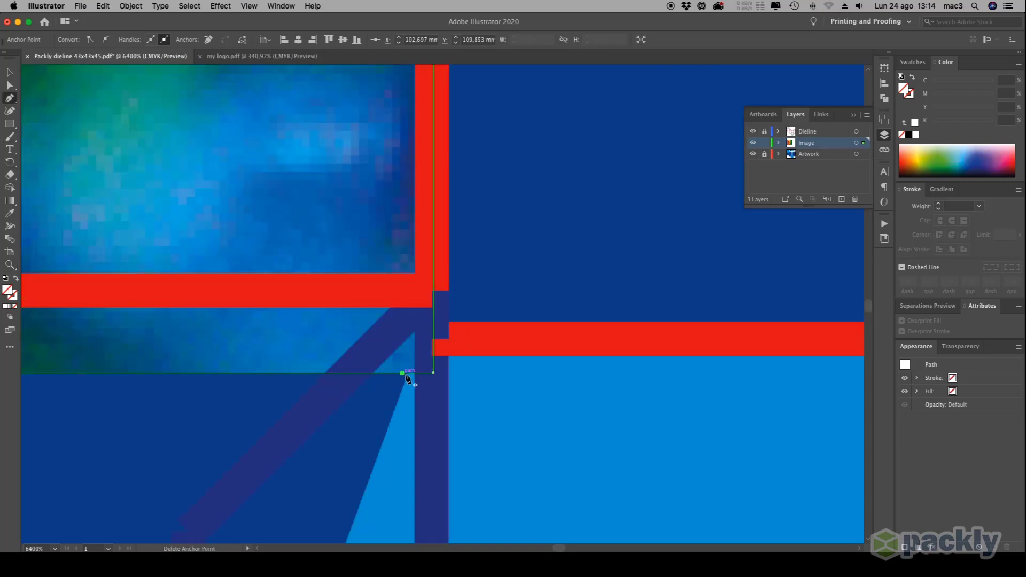
{"action": "left_click", "coordinate": [8, 85]}
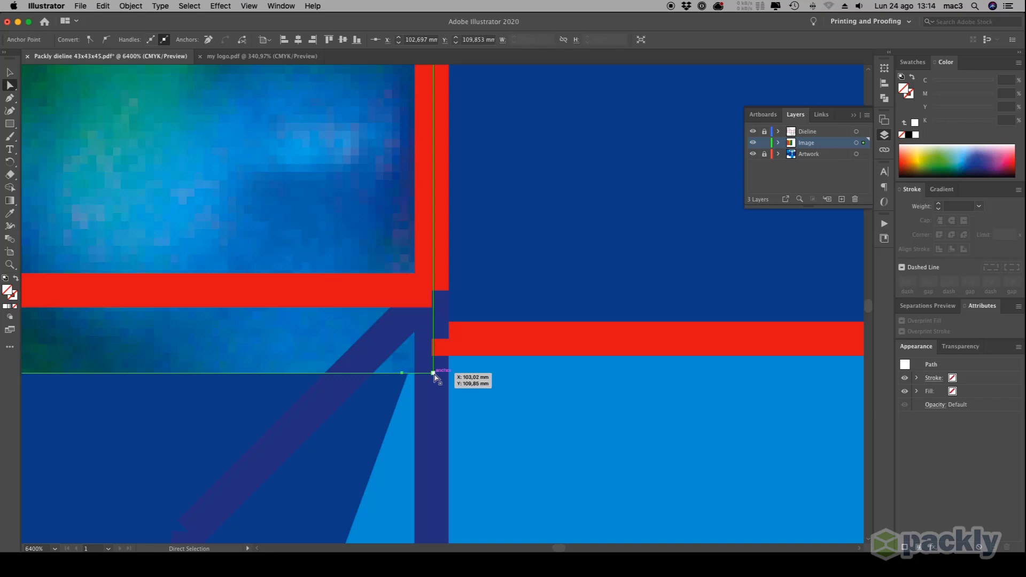
{"action": "left_click_drag", "start_coordinate": [433, 373], "coordinate": [436, 294]}
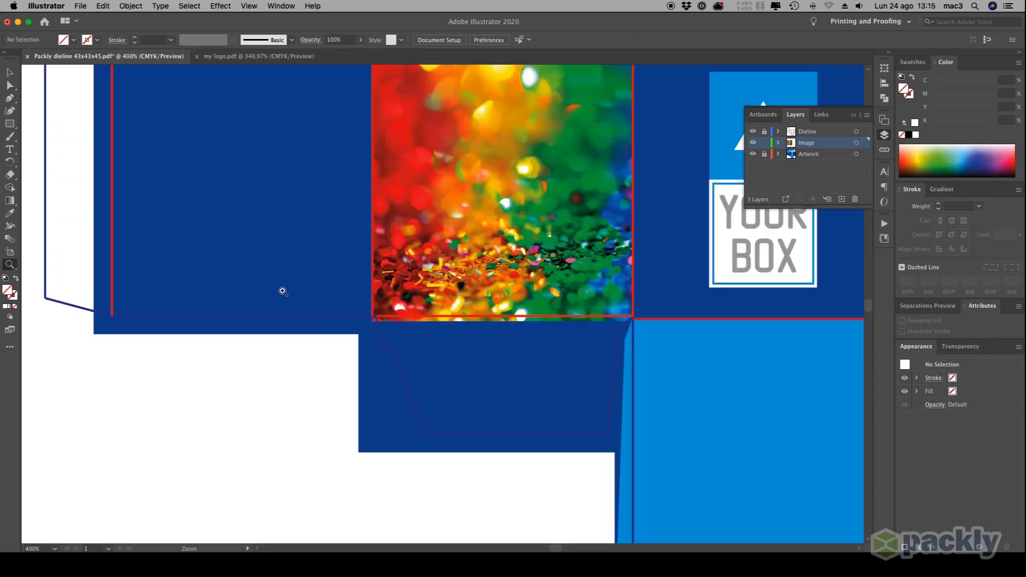
- Duplicate the clipped glitter image onto the fourth body panel
{"action": "key", "text": "v"}
{"action": "left_click_drag", "start_coordinate": [512, 209], "coordinate": [267, 354]}
{"action": "left_click", "coordinate": [222, 231]}
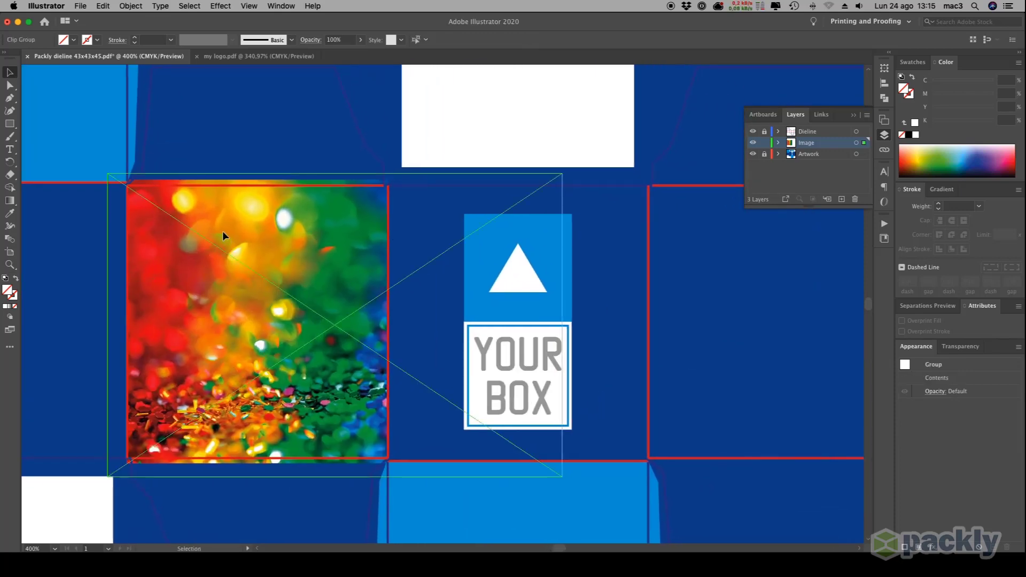
{"action": "left_click_drag", "start_coordinate": [215, 240], "coordinate": [319, 307]}
- Extend the copied mask's right edge outward over the bleed to about 45 mm total width and right-align its two corner anchors
{"action": "left_click", "coordinate": [9, 85]}
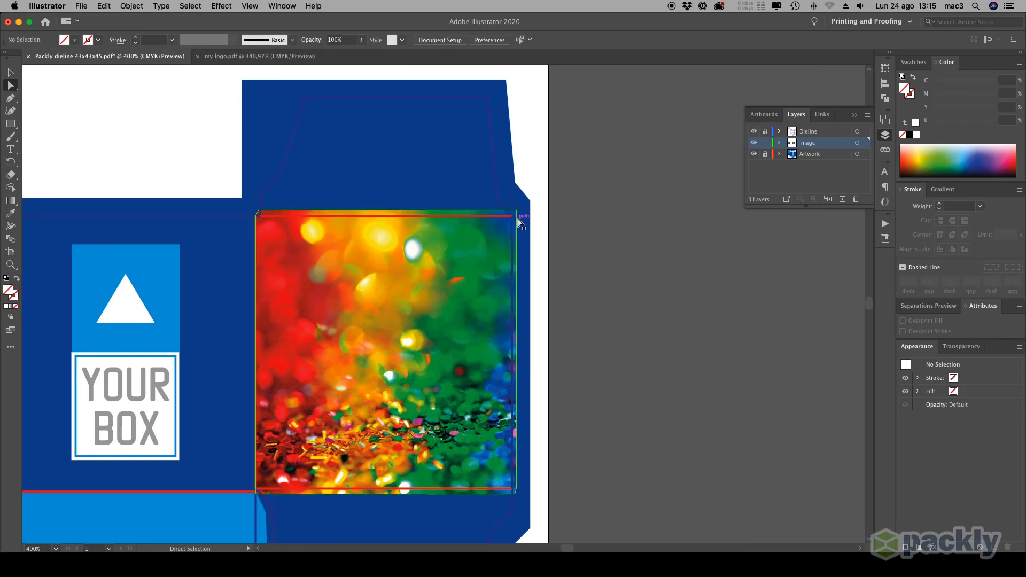
{"action": "left_click_drag", "start_coordinate": [517, 211], "coordinate": [518, 212]}
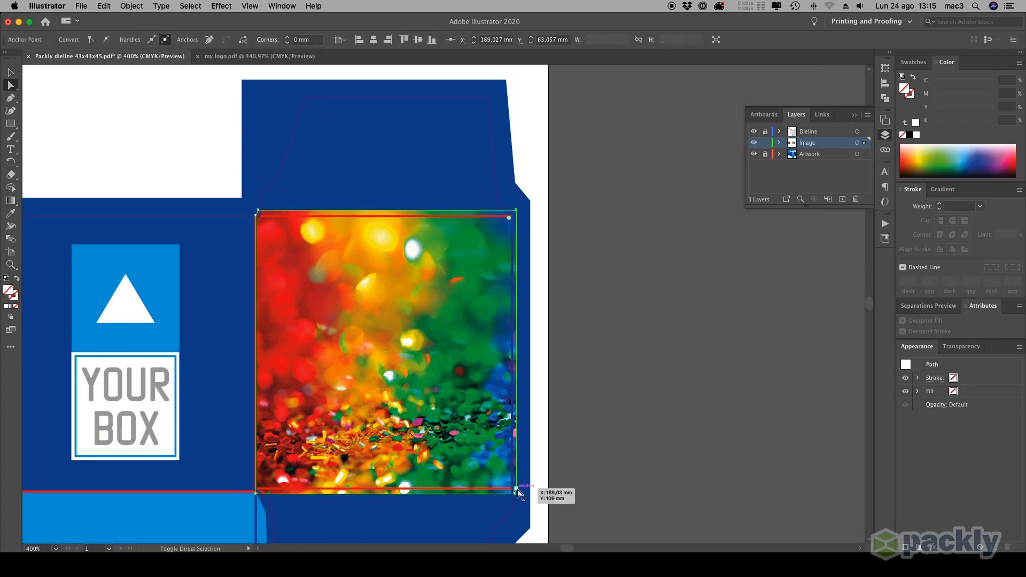
{"action": "left_click", "coordinate": [515, 494], "text": "shift"}
{"action": "left_click_drag", "start_coordinate": [515, 494], "coordinate": [528, 494]}
{"action": "left_click", "coordinate": [338, 39]}
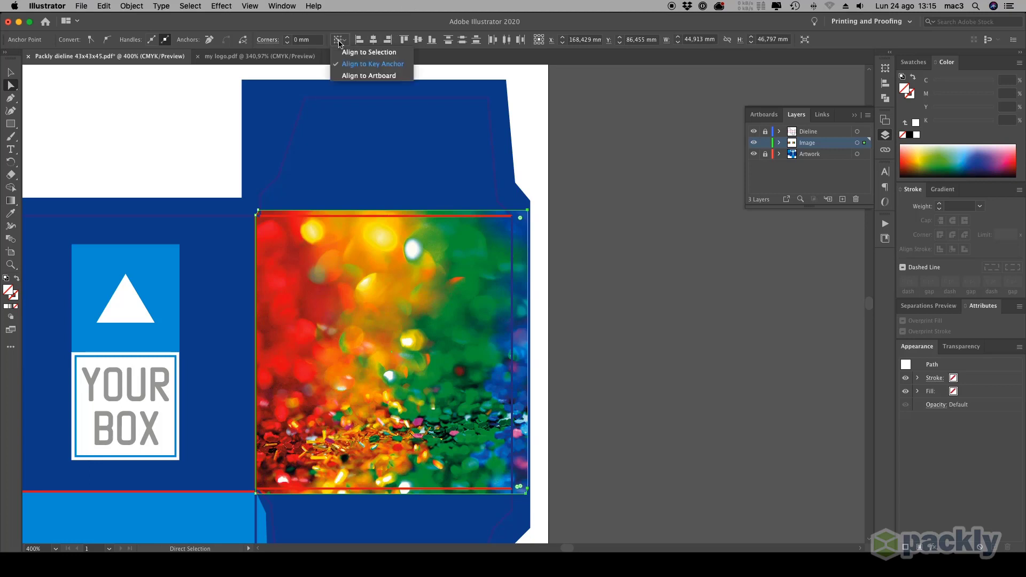
{"action": "left_click", "coordinate": [356, 53]}
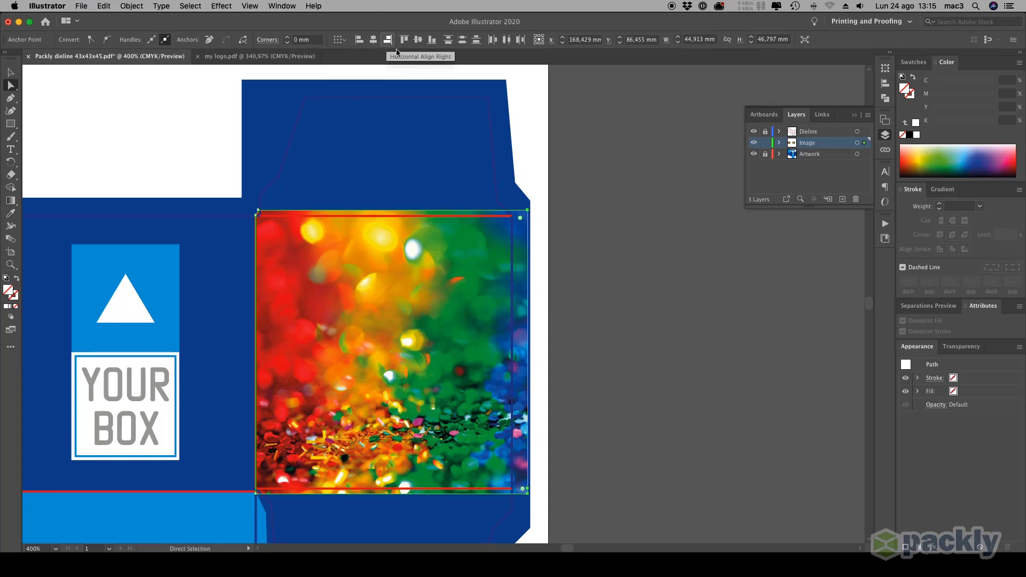
{"action": "left_click", "coordinate": [636, 410]}
- Shift the glitter photo left inside the fourth panel's mask so its green, blue and pink areas fill the panel
{"action": "scroll", "coordinate": [274, 332], "scroll_direction": "left", "scroll_amount": 3}
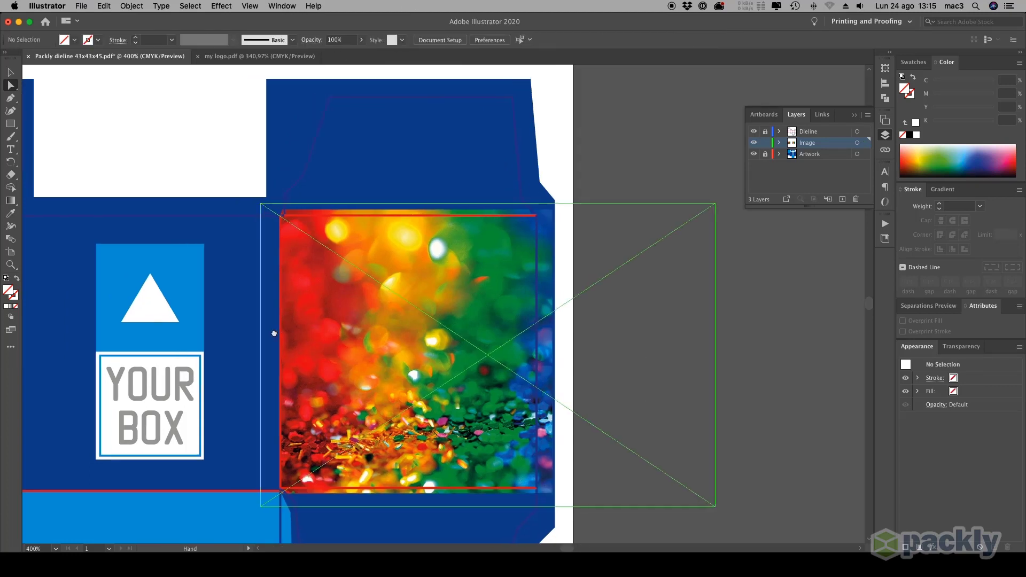
{"action": "left_click_drag", "start_coordinate": [534, 326], "coordinate": [402, 318]}
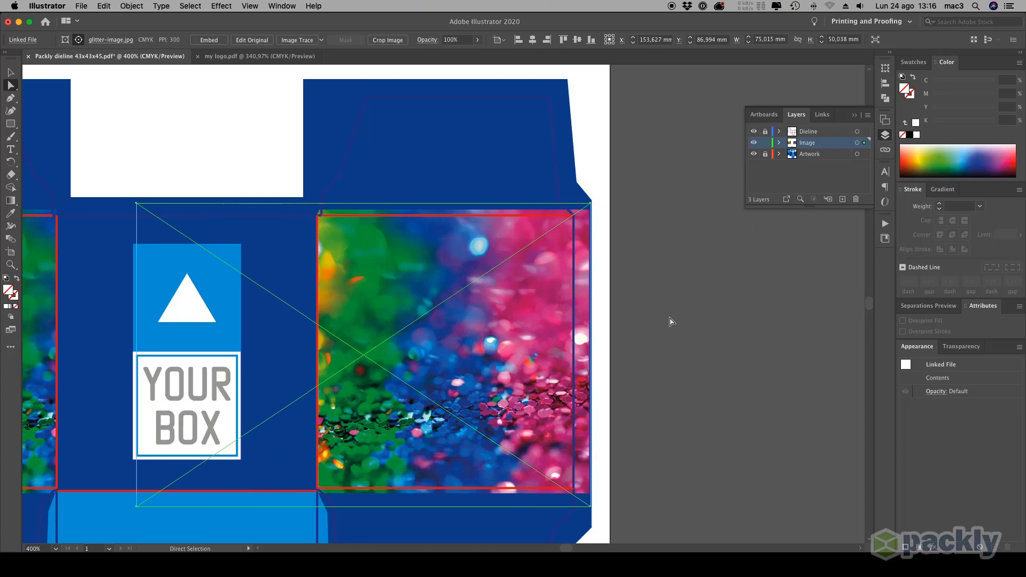
{"action": "left_click", "coordinate": [263, 314]}
- Unlock the Artwork layer and delete the three blue colour sample rectangles above the dieline
{"action": "key", "text": "z"}
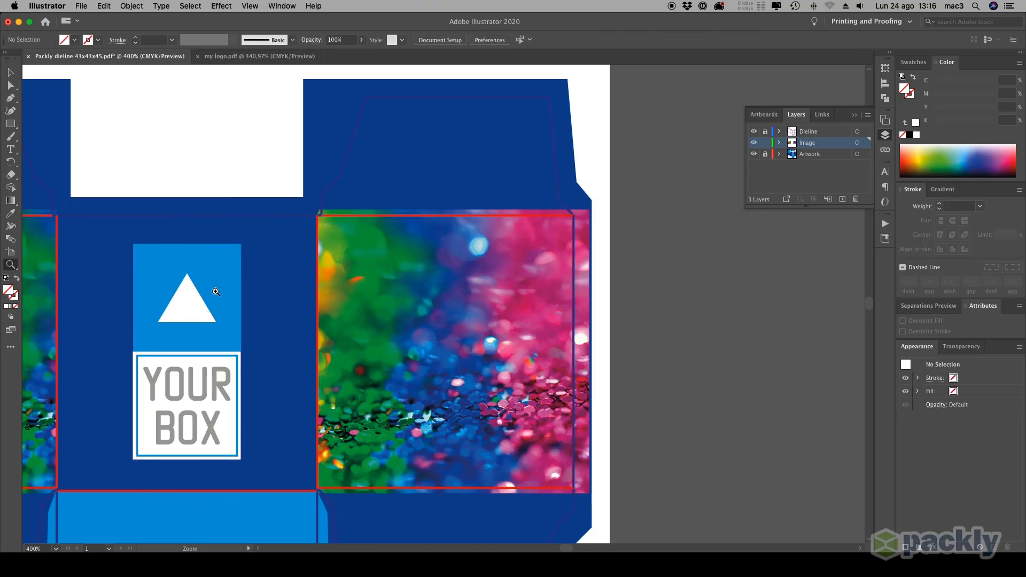
{"action": "left_click", "coordinate": [287, 297], "text": "alt"}
{"action": "left_click", "coordinate": [287, 296], "text": "alt"}
{"action": "left_click", "coordinate": [288, 296], "text": "alt"}
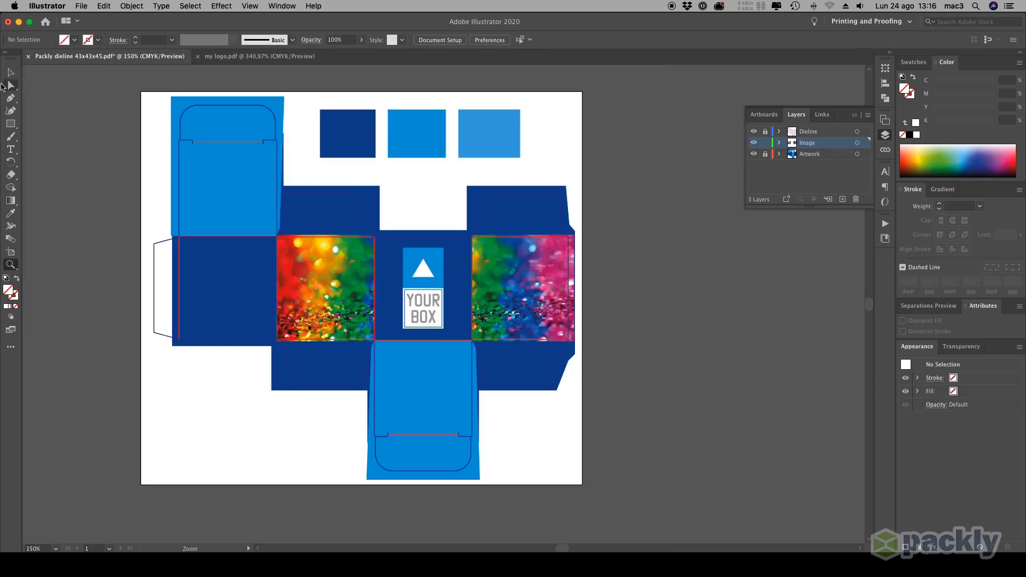
{"action": "left_click", "coordinate": [11, 73]}
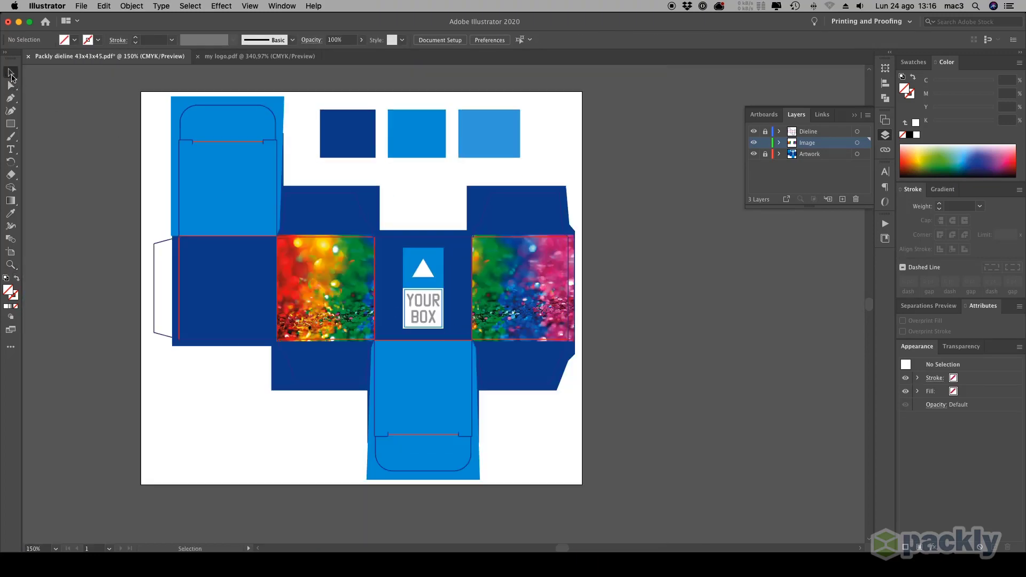
{"action": "left_click", "coordinate": [767, 156]}
{"action": "left_click_drag", "start_coordinate": [310, 103], "coordinate": [534, 165]}
{"action": "key", "text": "Delete"}
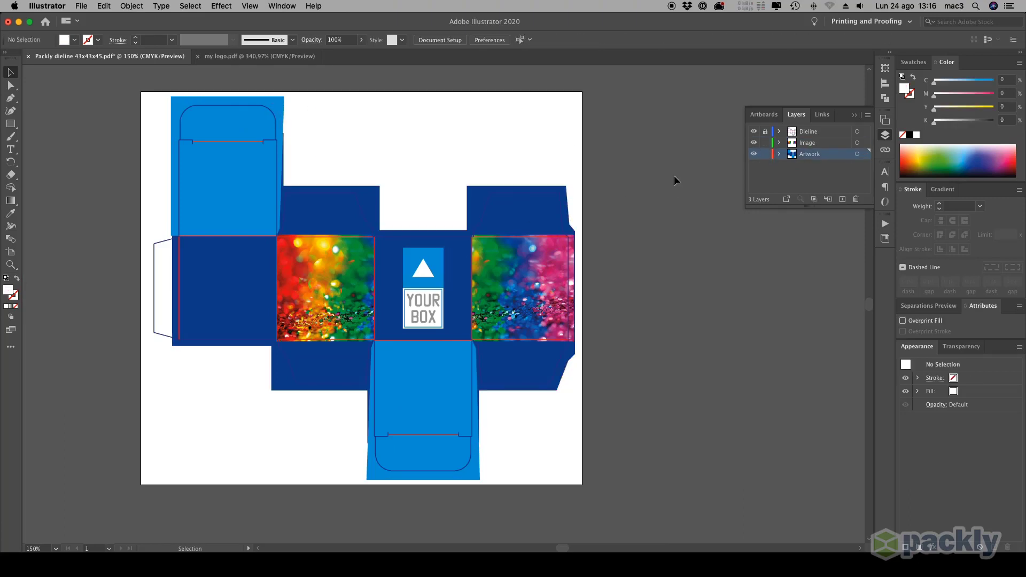
- Duplicate the YOUR BOX logo into the empty area above the third body panel and rotate the copy 180°
{"action": "left_click", "coordinate": [432, 270]}
{"action": "key", "text": "super+equal"}
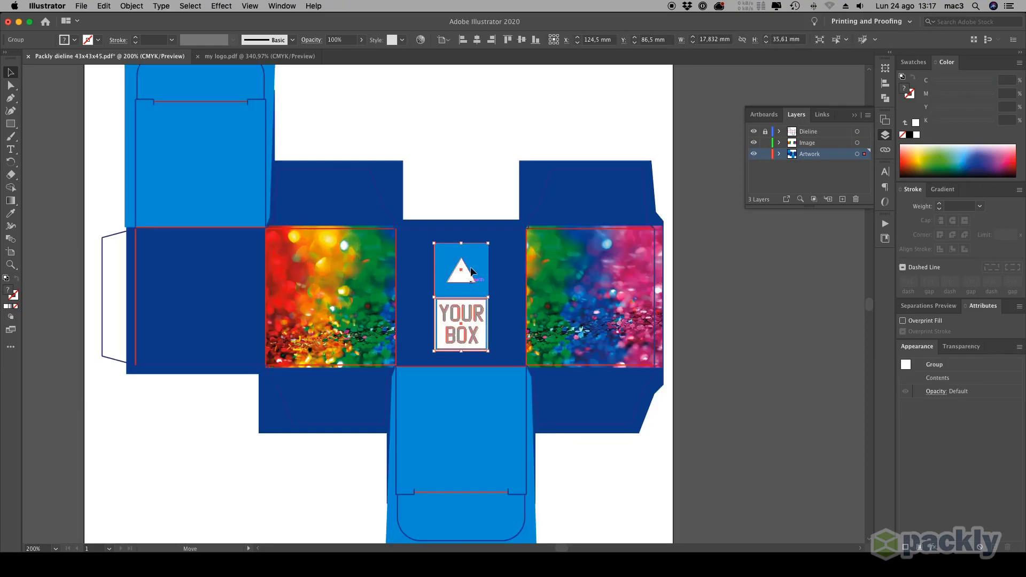
{"action": "left_click_drag", "start_coordinate": [472, 272], "coordinate": [459, 138]}
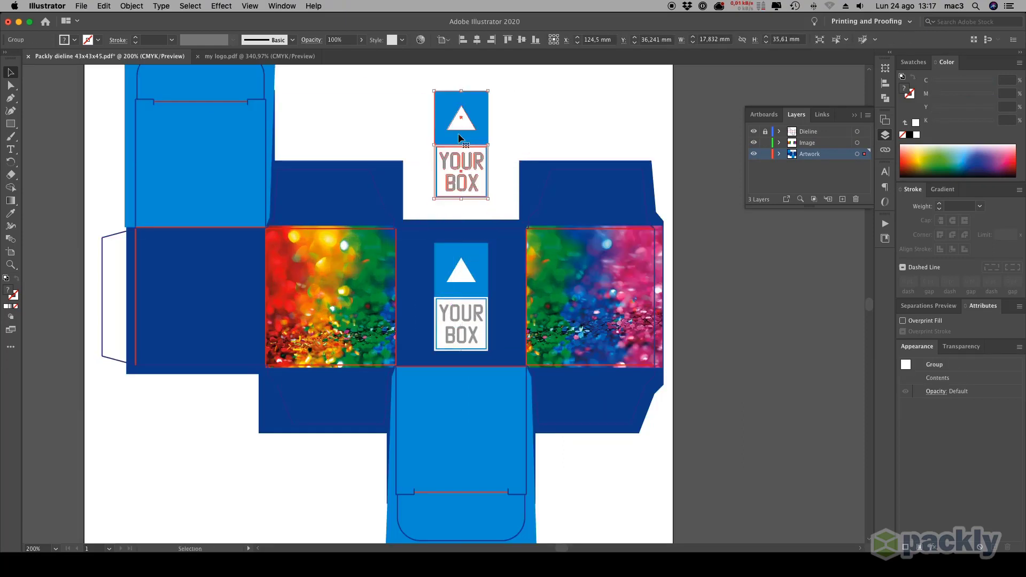
{"action": "double_click", "coordinate": [11, 161]}
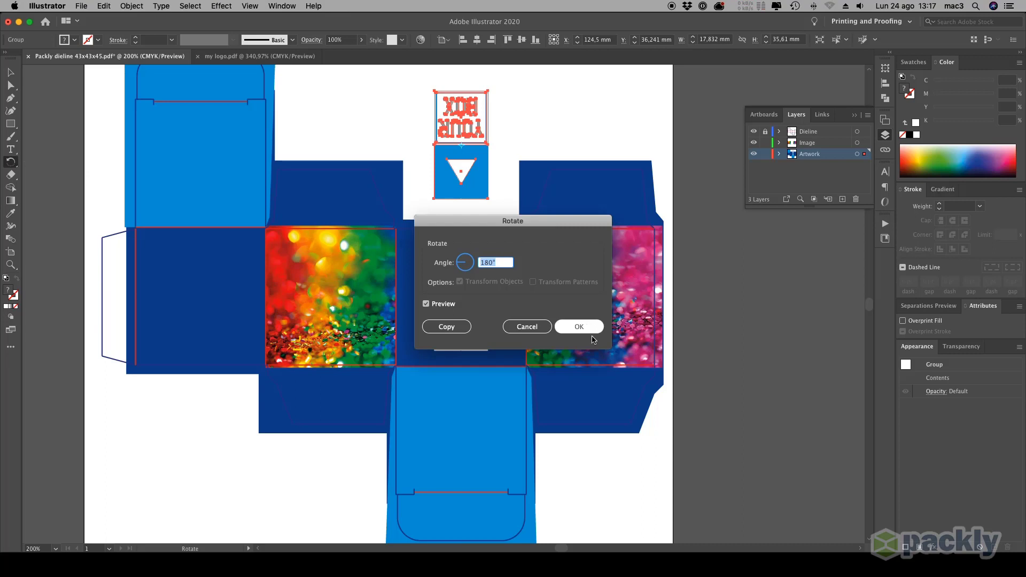
{"action": "left_click", "coordinate": [579, 327]}
{"action": "key", "text": "v"}
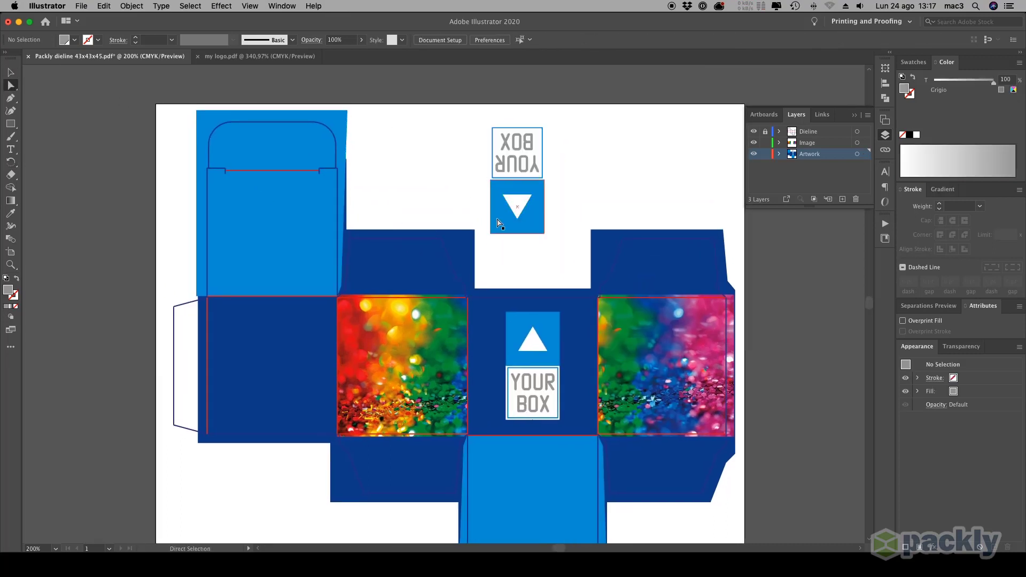
- Recolour the rotated logo copy's light blue square with the dark blue sampled from the first body panel
{"action": "left_click", "coordinate": [498, 221]}
{"action": "left_click", "coordinate": [10, 213]}
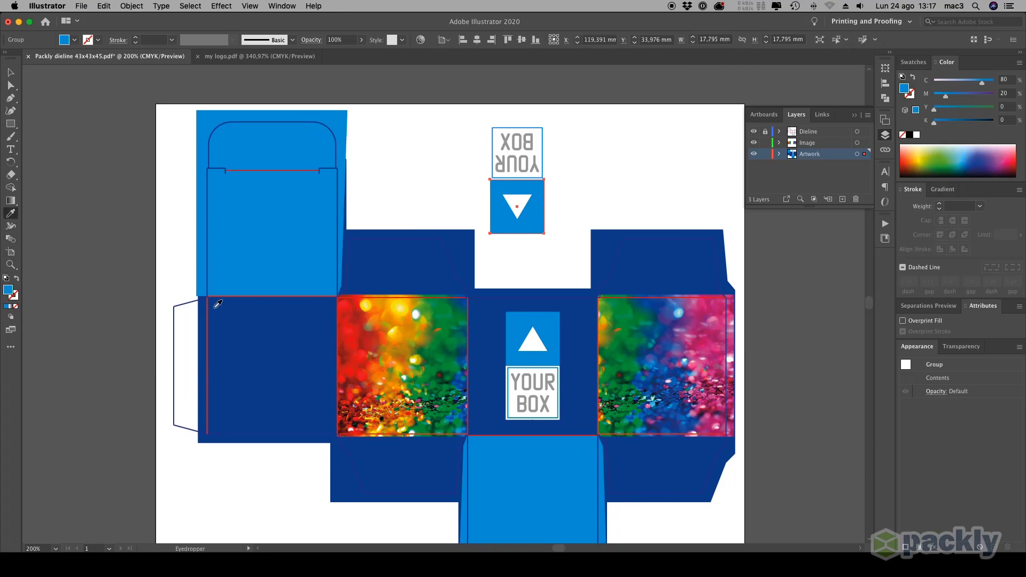
{"action": "left_click", "coordinate": [287, 320]}
- Delete the YOUR BOX text block from the rotated logo copy, keeping only the triangle square
{"action": "key", "text": "a"}
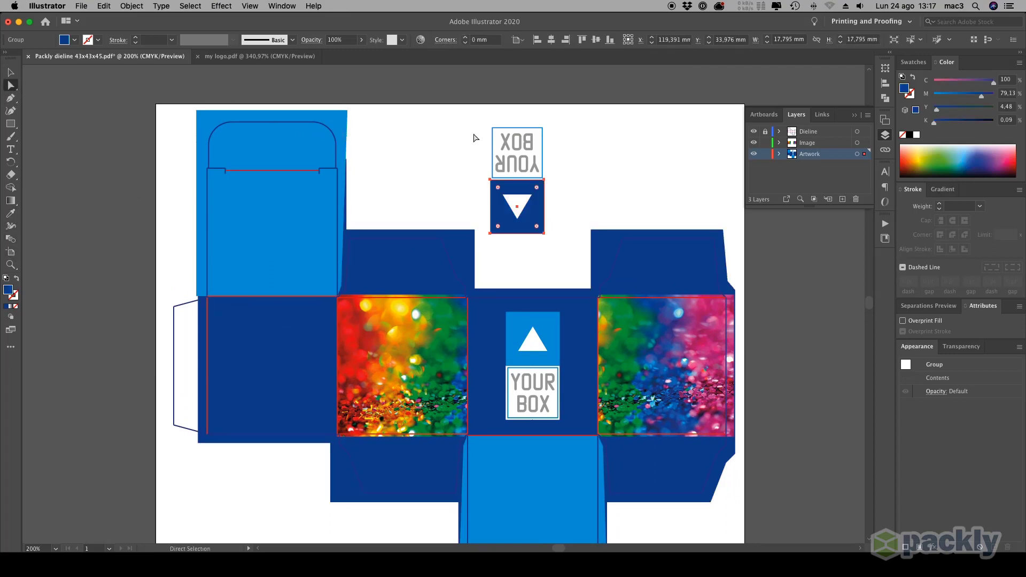
{"action": "left_click_drag", "start_coordinate": [495, 127], "coordinate": [567, 180]}
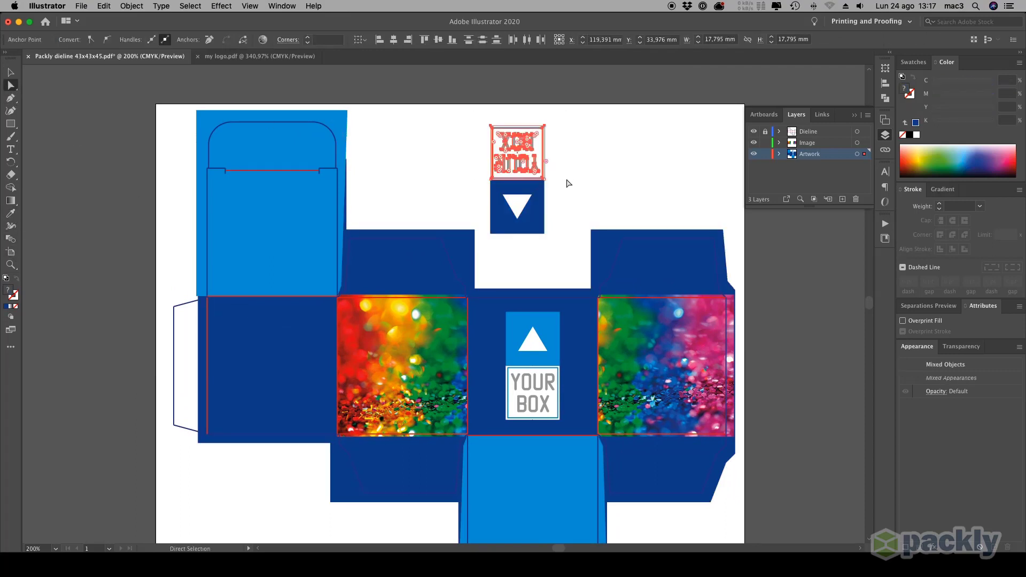
{"action": "key", "text": "Delete"}
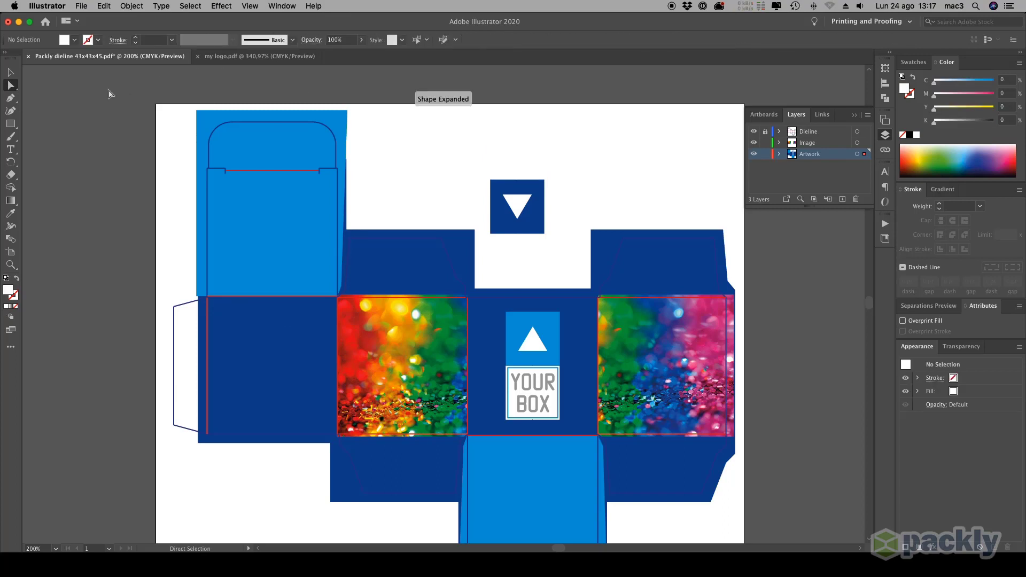
- Move the dark blue triangle square onto the middle of the light blue lid panel above the first body panel
{"action": "left_click", "coordinate": [10, 71]}
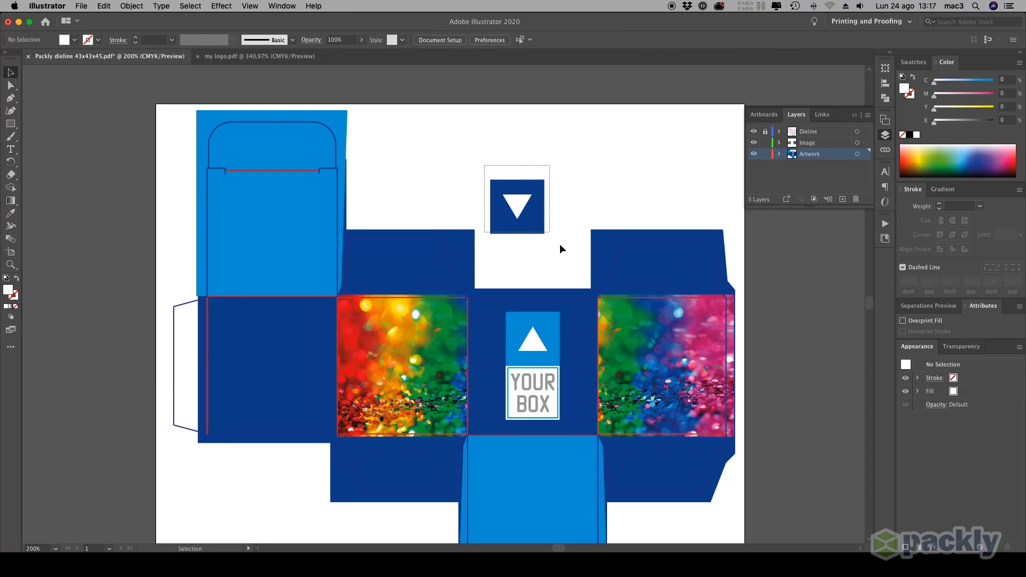
{"action": "left_click_drag", "start_coordinate": [527, 206], "coordinate": [276, 229]}
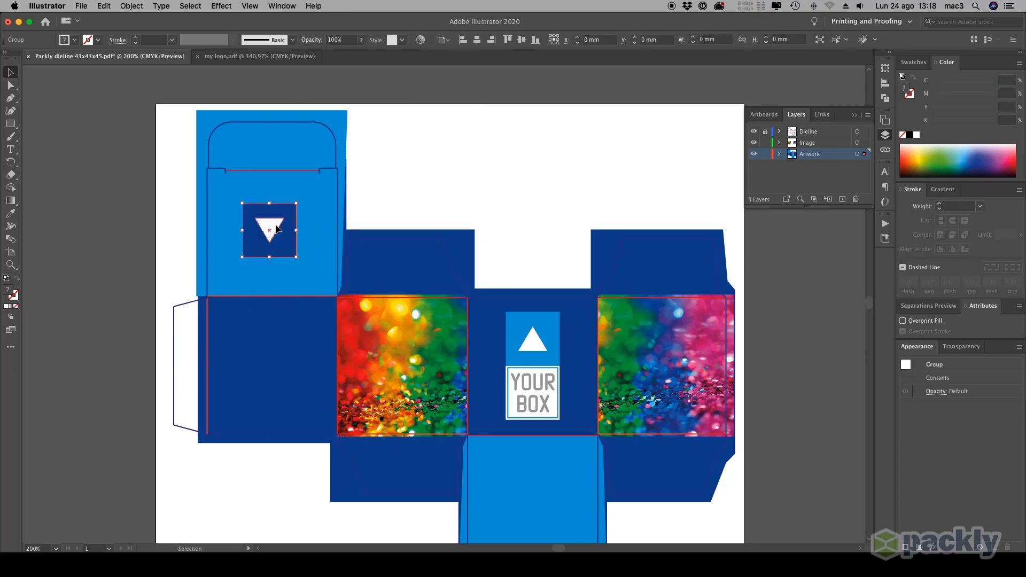
{"action": "left_click", "coordinate": [415, 191]}
- Draw a white guide rectangle about 43 x 10.6 mm across the lid panel's upper edge and centre the triangle square horizontally on it
{"action": "key", "text": "m"}
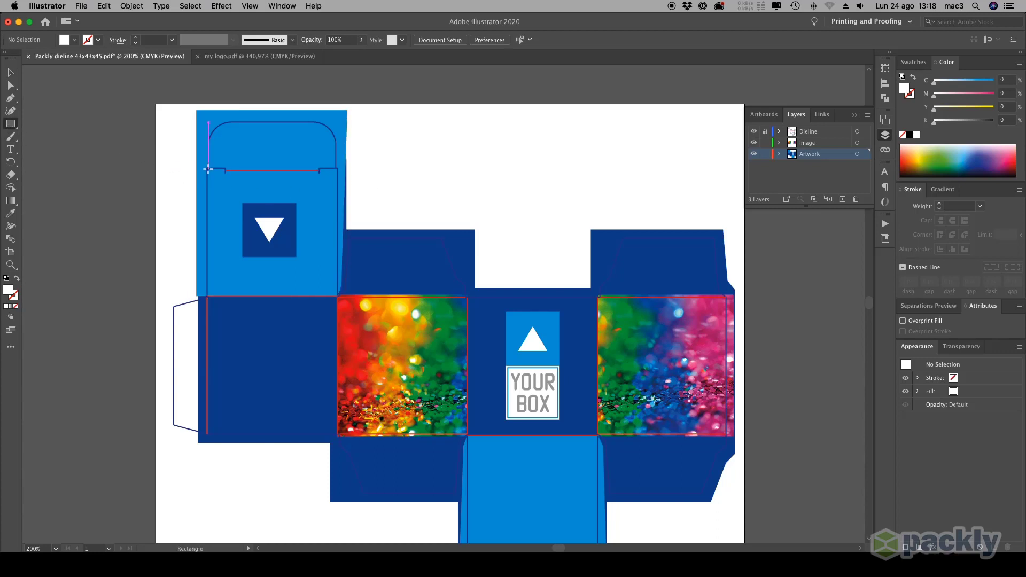
{"action": "left_click_drag", "start_coordinate": [208, 169], "coordinate": [338, 201]}
{"action": "key", "text": "v"}
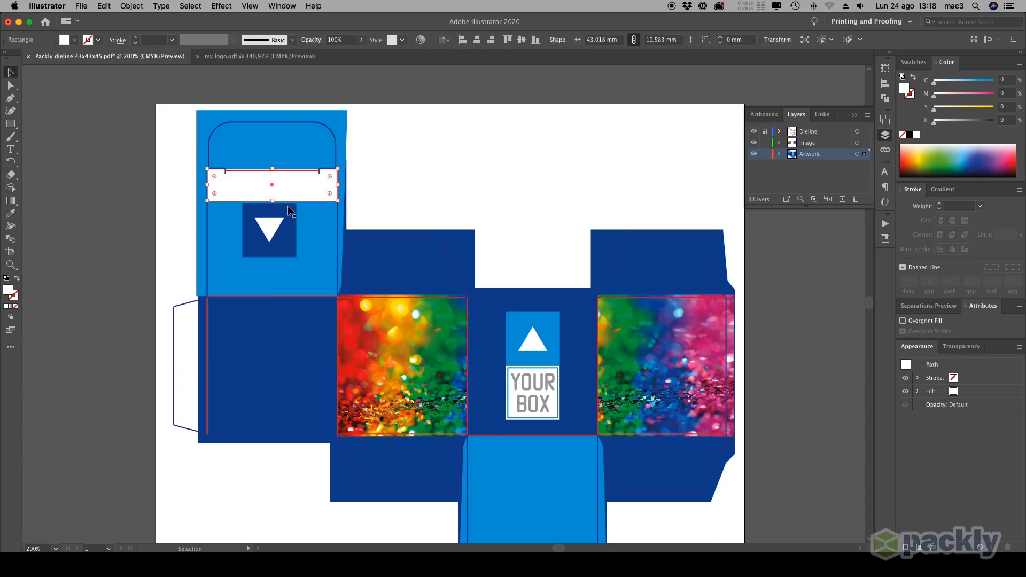
{"action": "left_click", "coordinate": [268, 235], "text": "shift"}
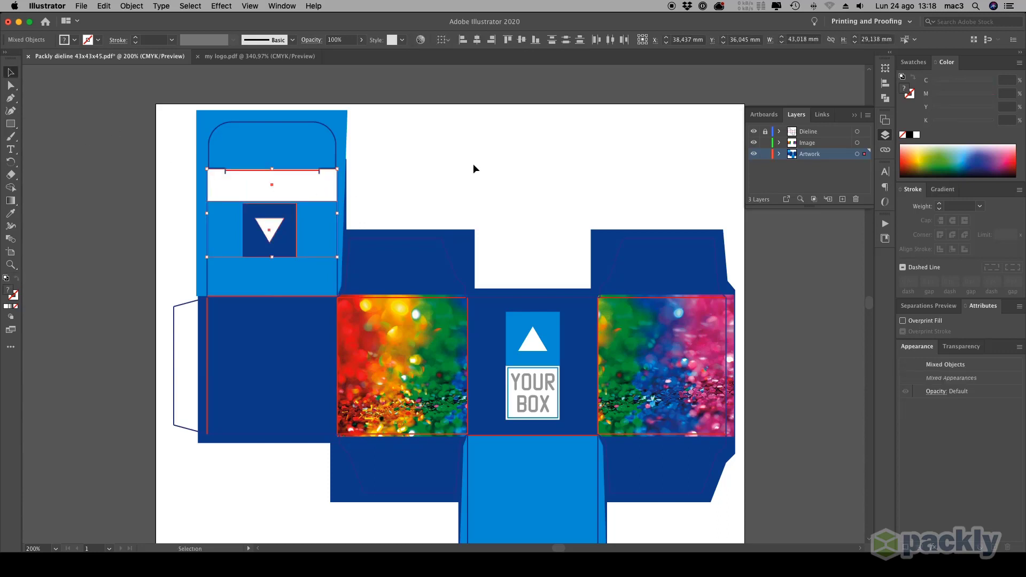
{"action": "left_click", "coordinate": [314, 183]}
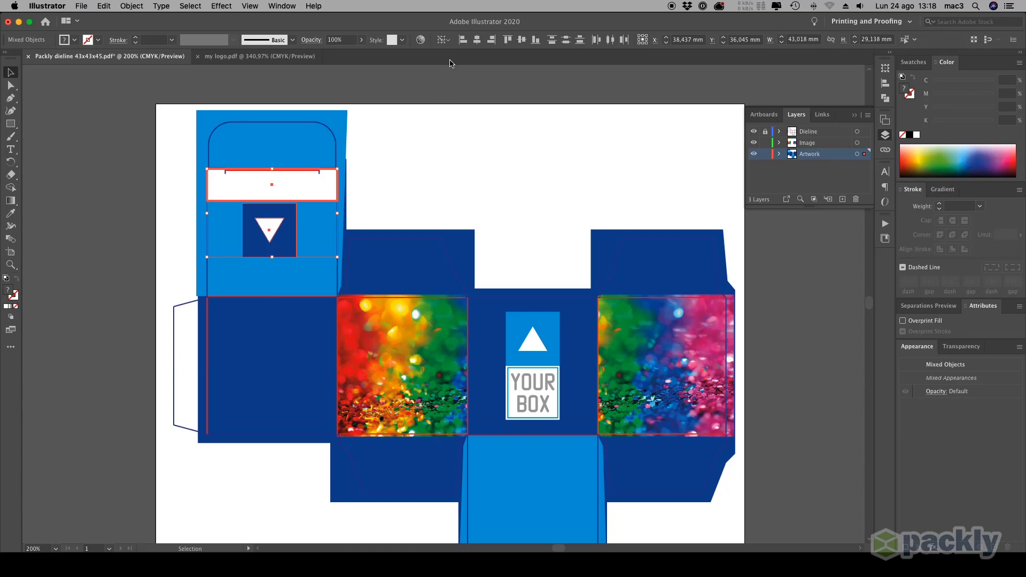
{"action": "left_click", "coordinate": [477, 39]}
- Reshape the white guide rectangle to about 6 x 42 mm along the lid's full height and centre the triangle square vertically on it
{"action": "left_click", "coordinate": [315, 194]}
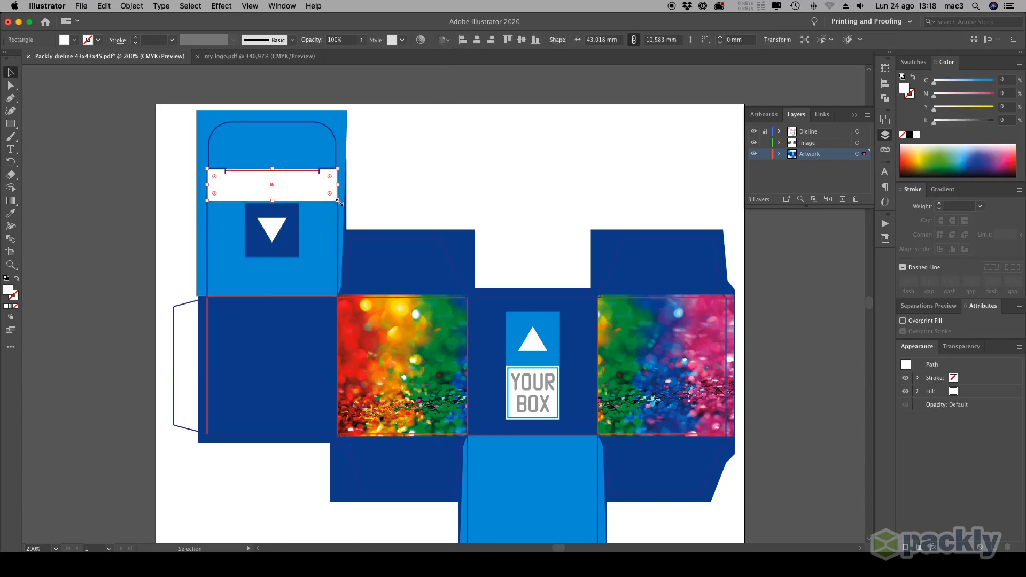
{"action": "left_click_drag", "start_coordinate": [337, 201], "coordinate": [225, 296]}
{"action": "left_click", "coordinate": [268, 246], "text": "shift"}
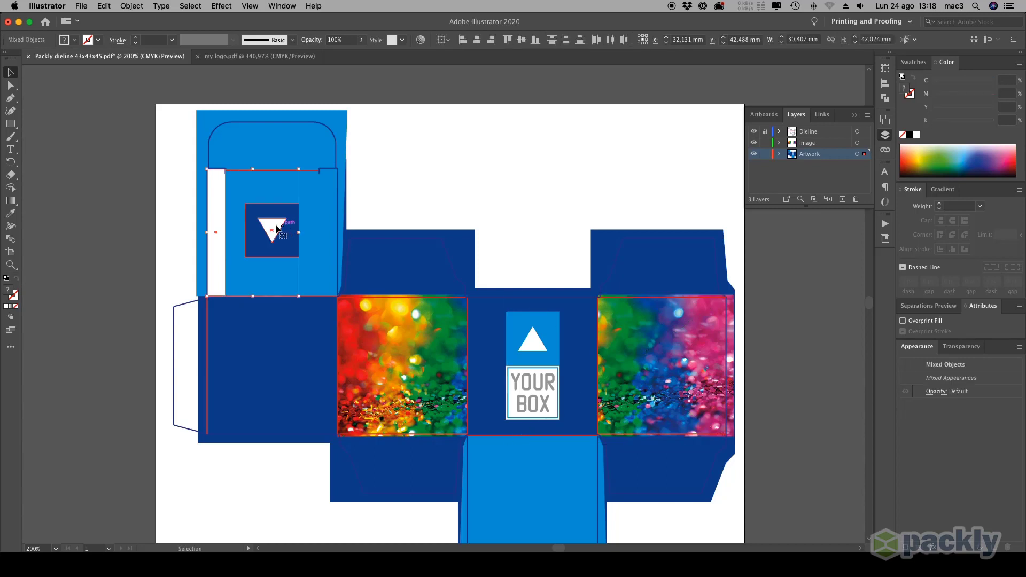
{"action": "left_click", "coordinate": [230, 221]}
{"action": "left_click", "coordinate": [522, 39]}
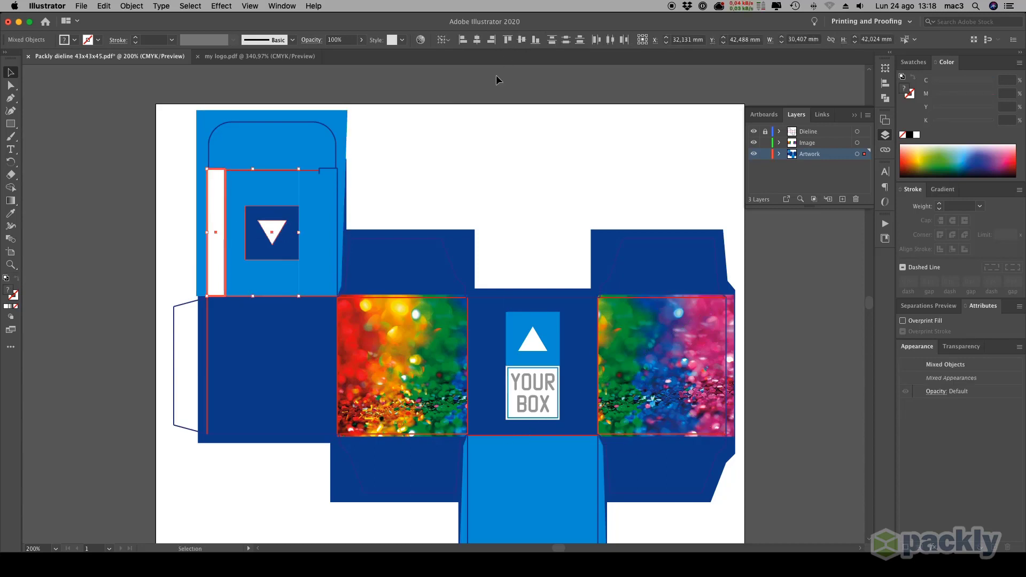
- Delete the white guide rectangle from the lid panel, leaving the triangle square in place
{"action": "left_click", "coordinate": [497, 80]}
{"action": "left_click", "coordinate": [218, 212]}
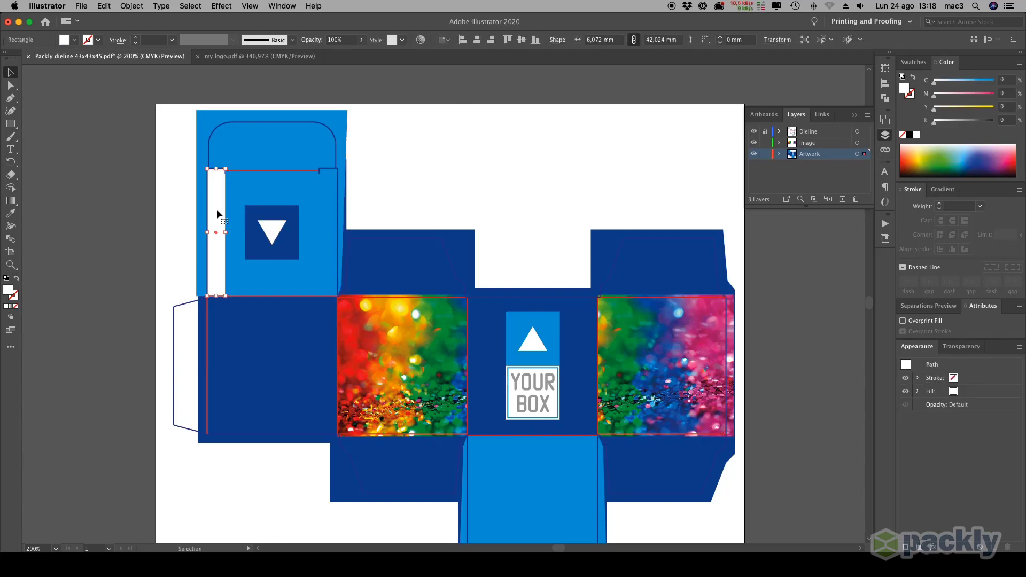
{"action": "key", "text": "Delete"}
- Save the finished dieline in the Resources folder as a new Adobe PDF named MyfirstBox, using the High Quality Print preset
{"action": "left_click_drag", "start_coordinate": [513, 231], "coordinate": [363, 161]}
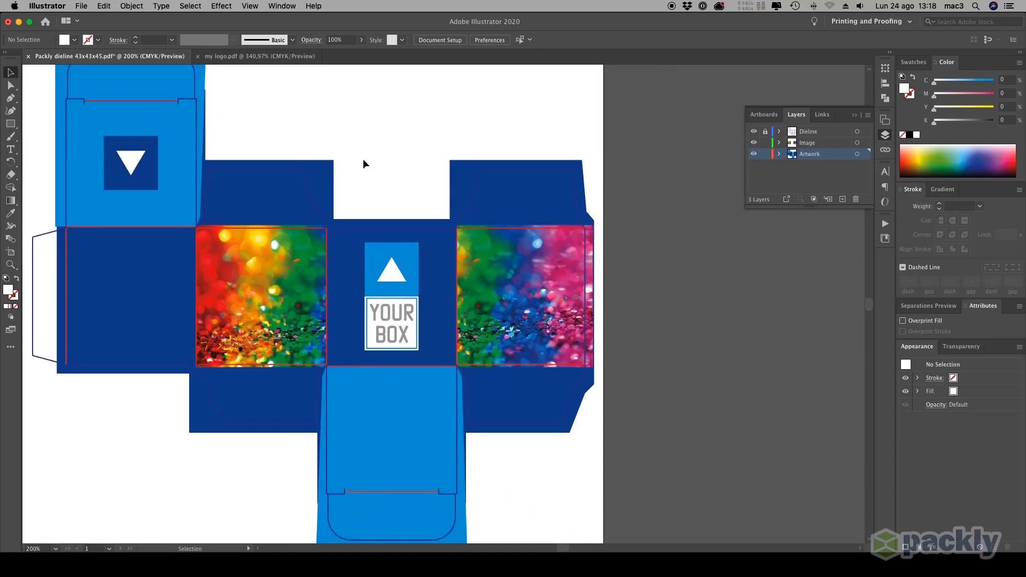
{"action": "scroll", "coordinate": [348, 131], "scroll_direction": "up", "scroll_amount": 2}
{"action": "scroll", "coordinate": [348, 131], "scroll_direction": "left", "scroll_amount": 1}
{"action": "left_click", "coordinate": [81, 6]}
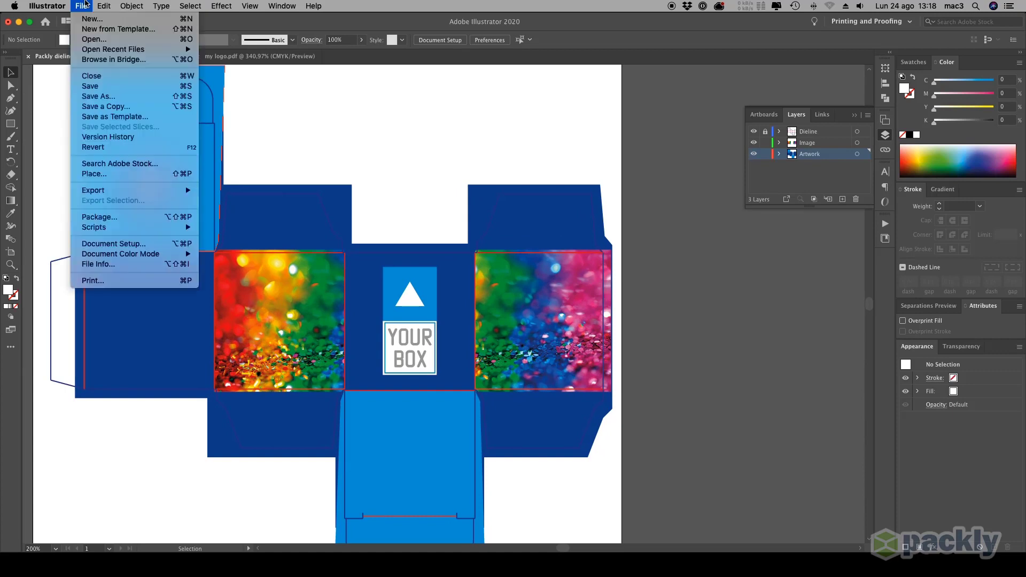
{"action": "left_click", "coordinate": [99, 96]}
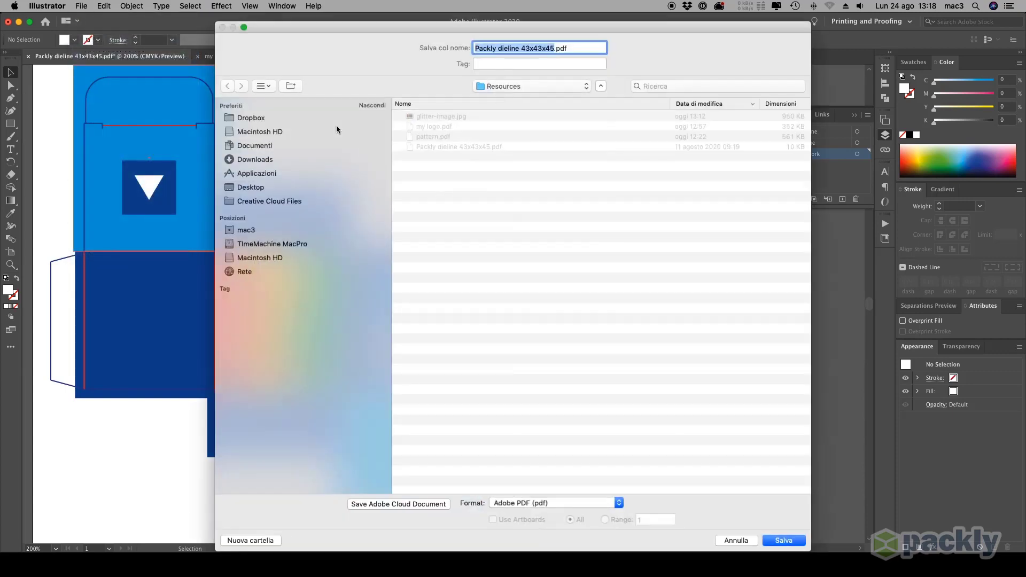
{"action": "type", "text": "MyfirstBox"}
{"action": "key", "text": "Return"}
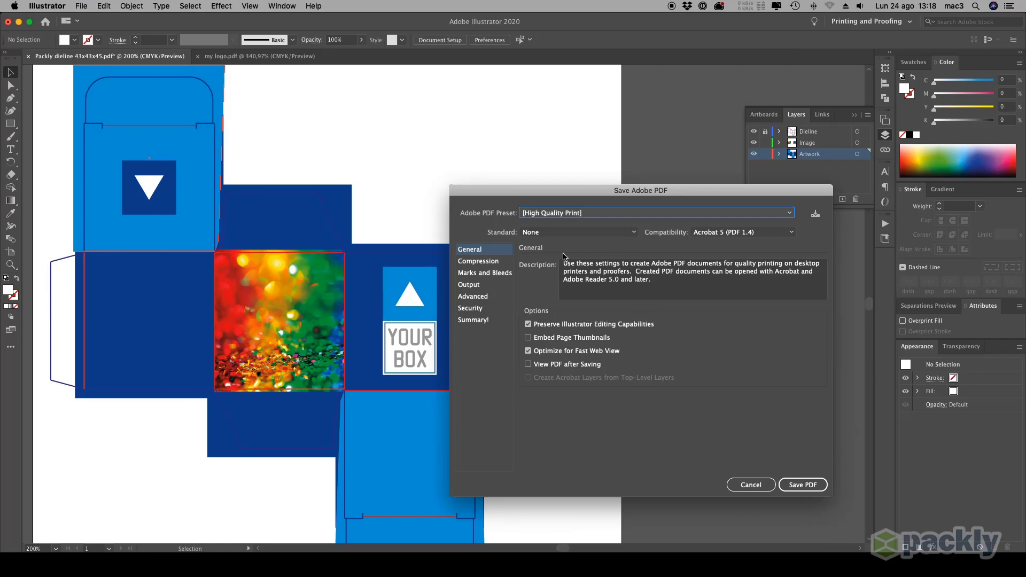
{"action": "left_click", "coordinate": [802, 485]}
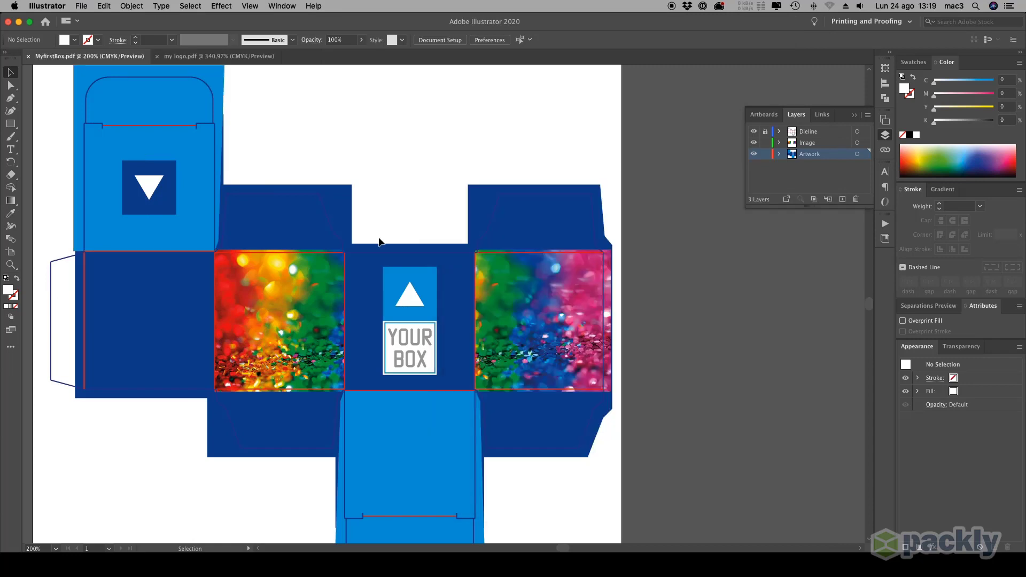